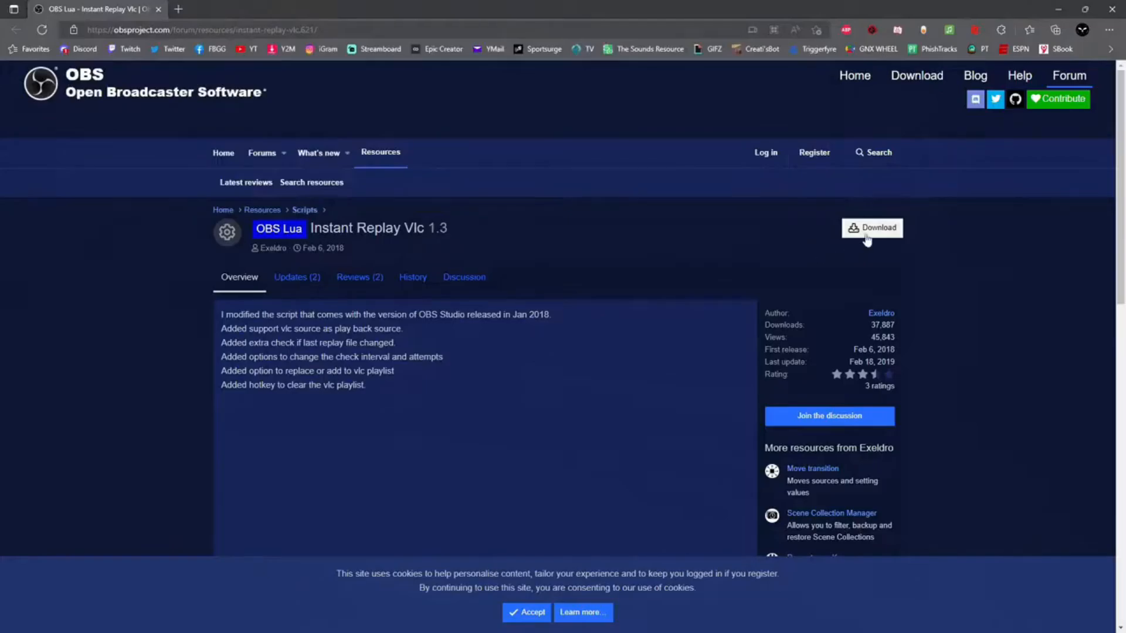
# Step: Download the Instant Replay Vlc 1.3 script and copy instant-replay.lua from the Downloads folder
pyautogui.click(878, 237)
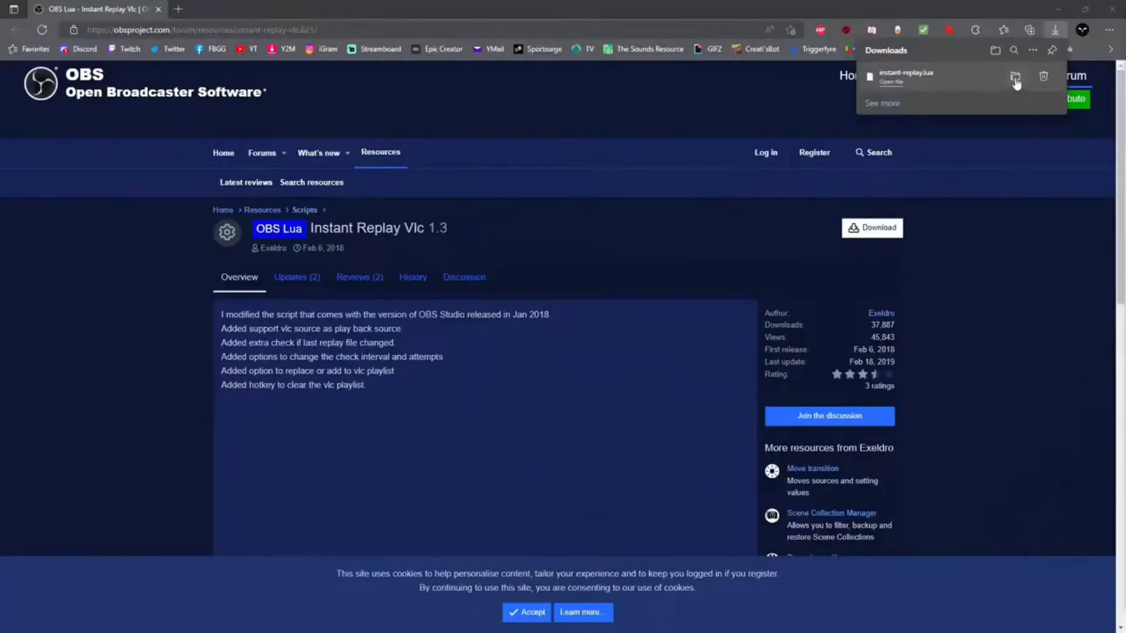
pyautogui.click(1014, 80)
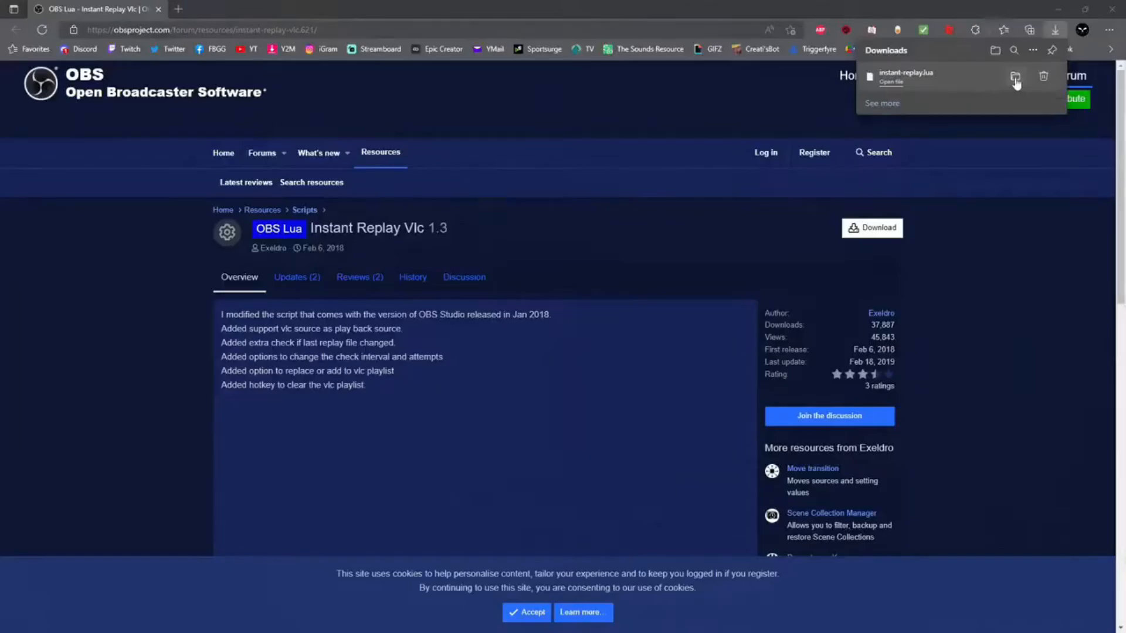
pyautogui.rightClick(217, 116)
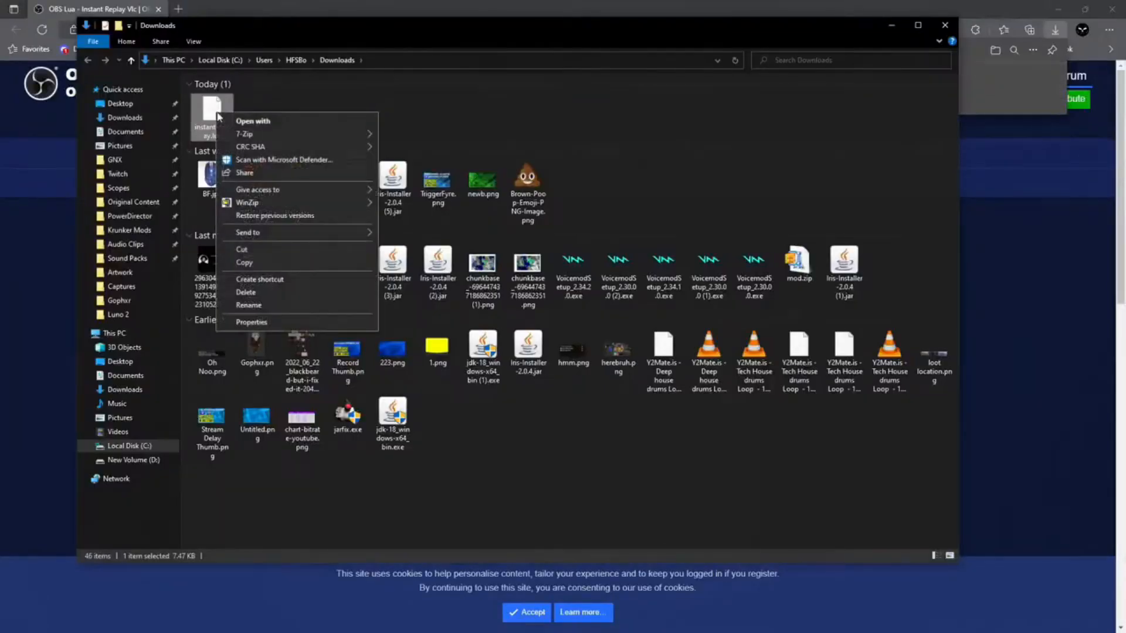
pyautogui.click(252, 263)
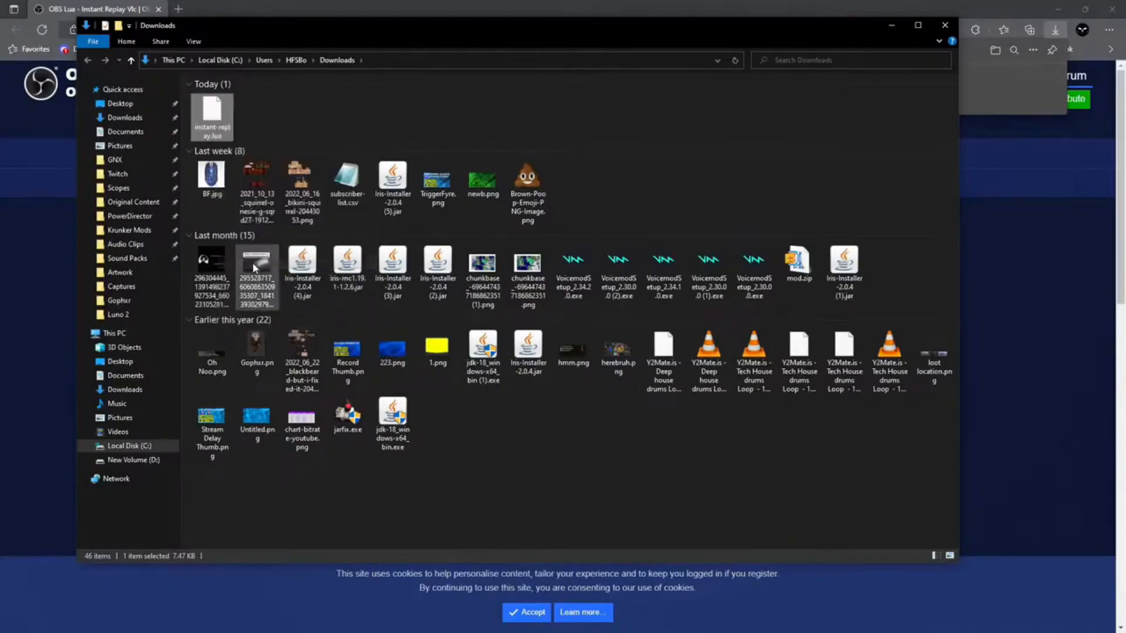
# Step: Paste the copied script into C:\Program Files\obs-studio\data\obs-plugins\frontend-tools\scripts and close the folder window
pyautogui.click(128, 449)
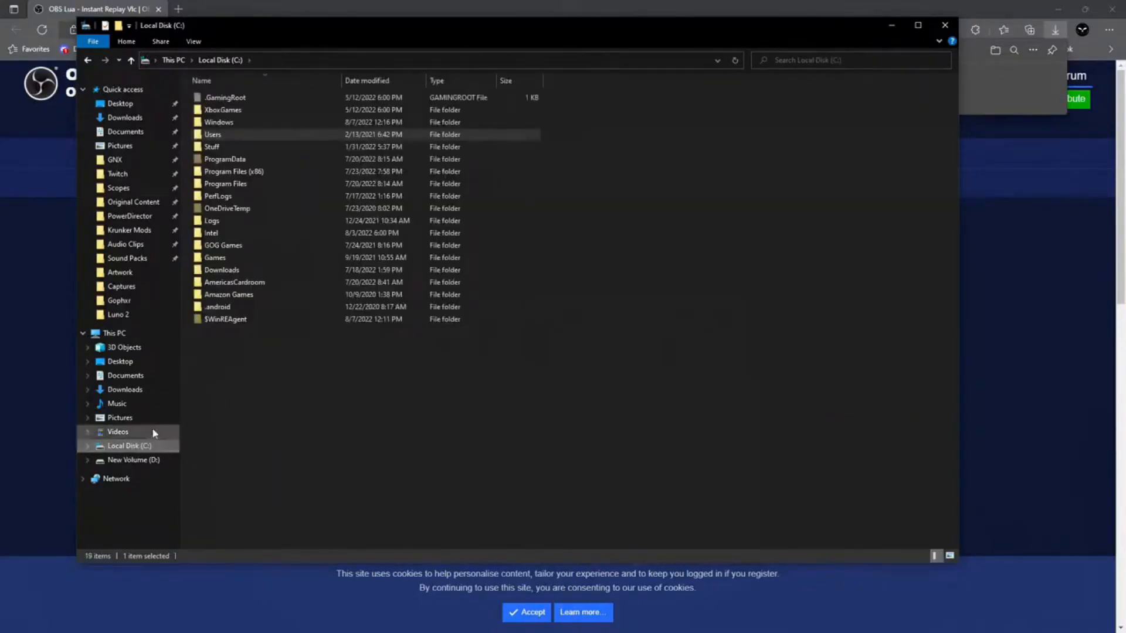
pyautogui.doubleClick(221, 185)
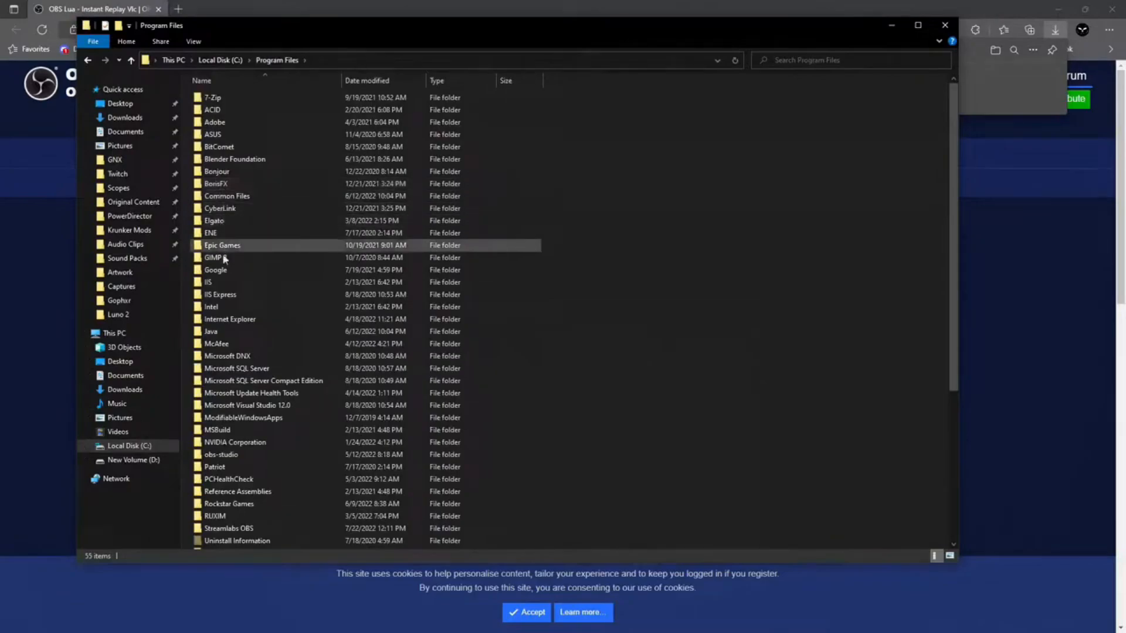
pyautogui.doubleClick(220, 455)
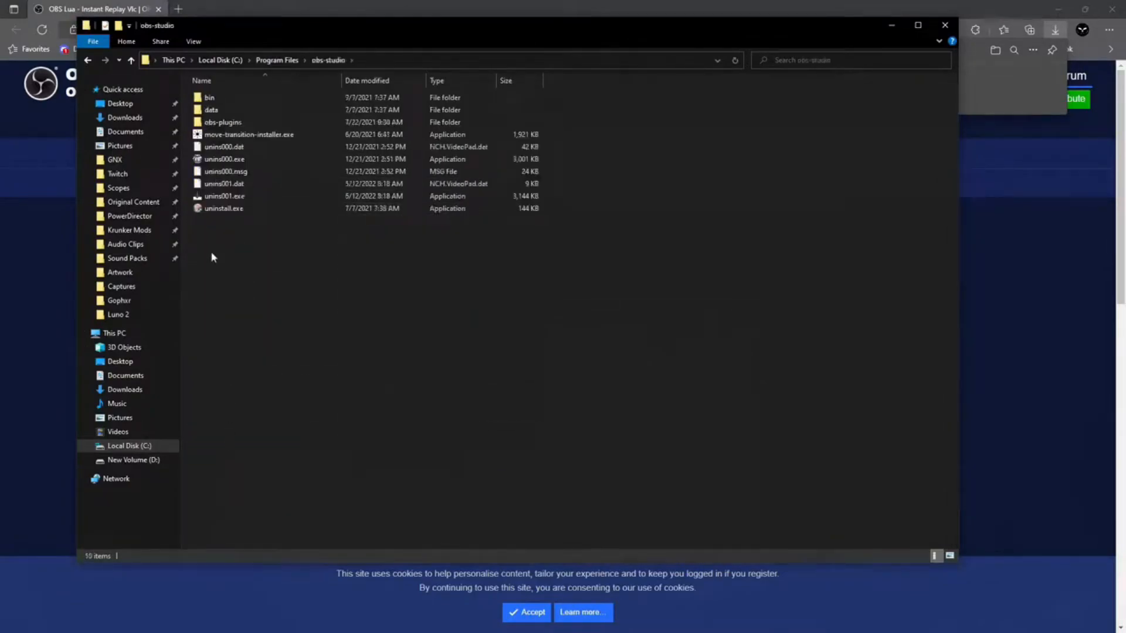
pyautogui.doubleClick(214, 111)
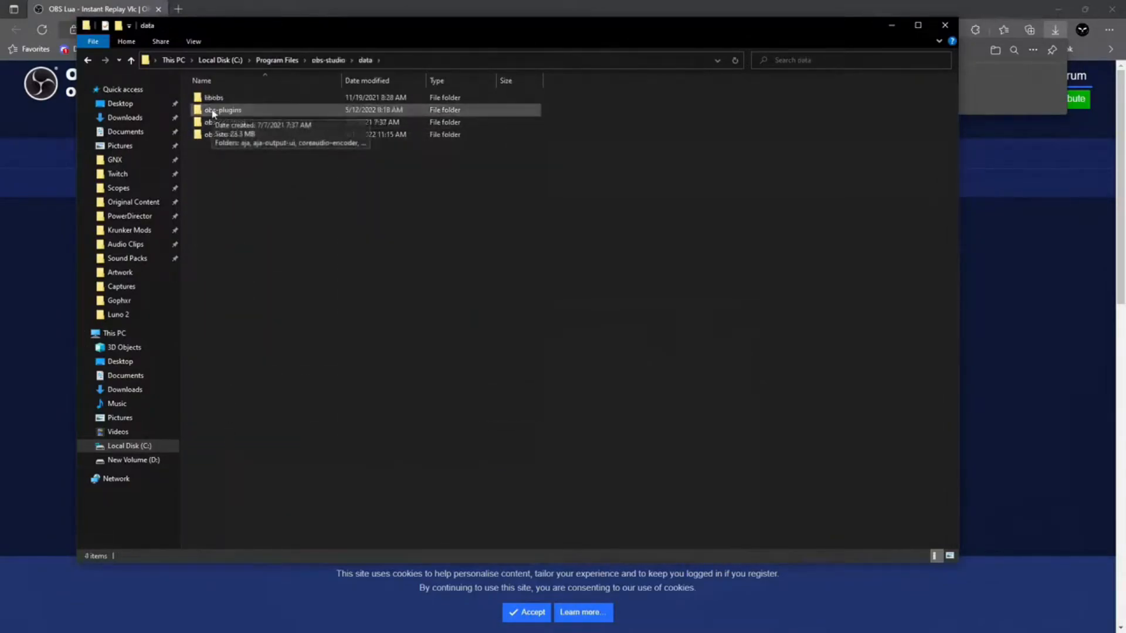
pyautogui.click(238, 111)
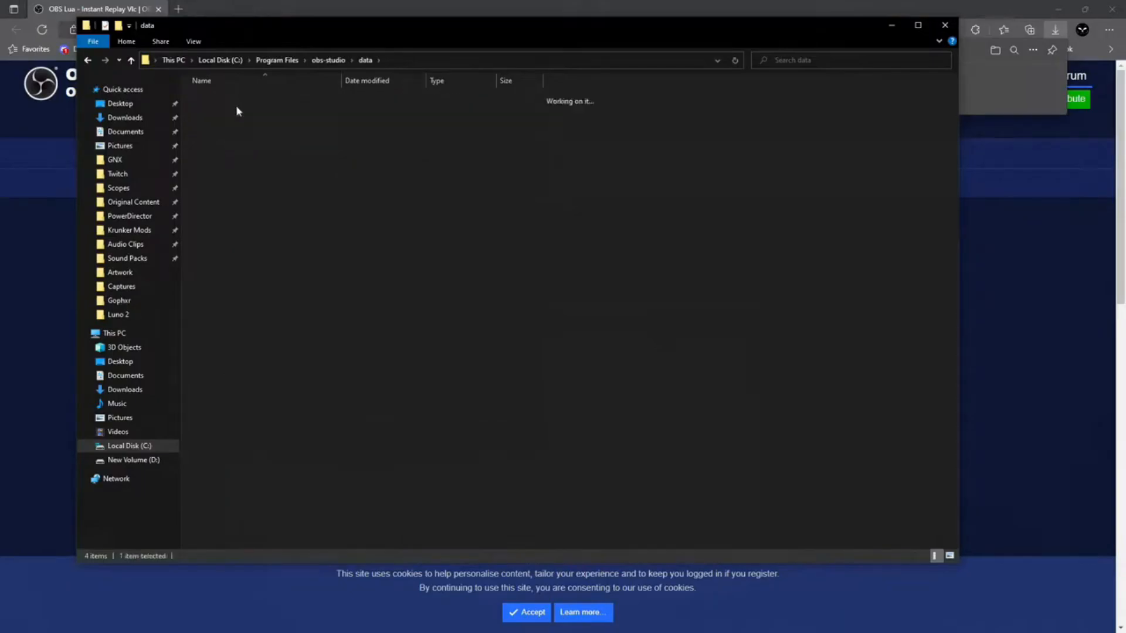
pyautogui.doubleClick(238, 110)
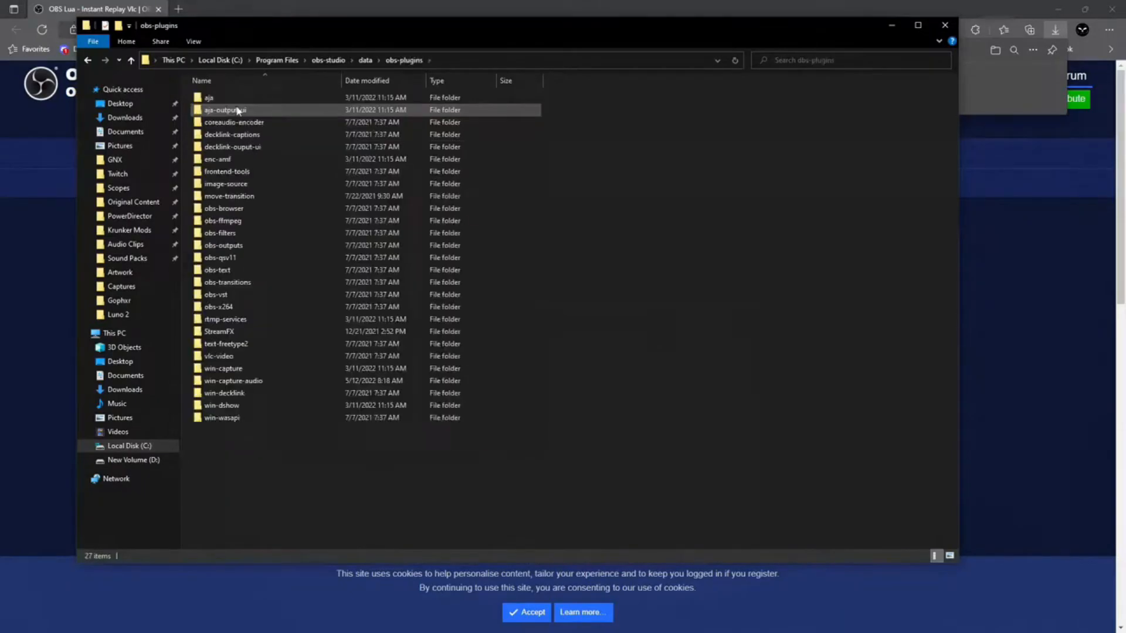
pyautogui.doubleClick(223, 171)
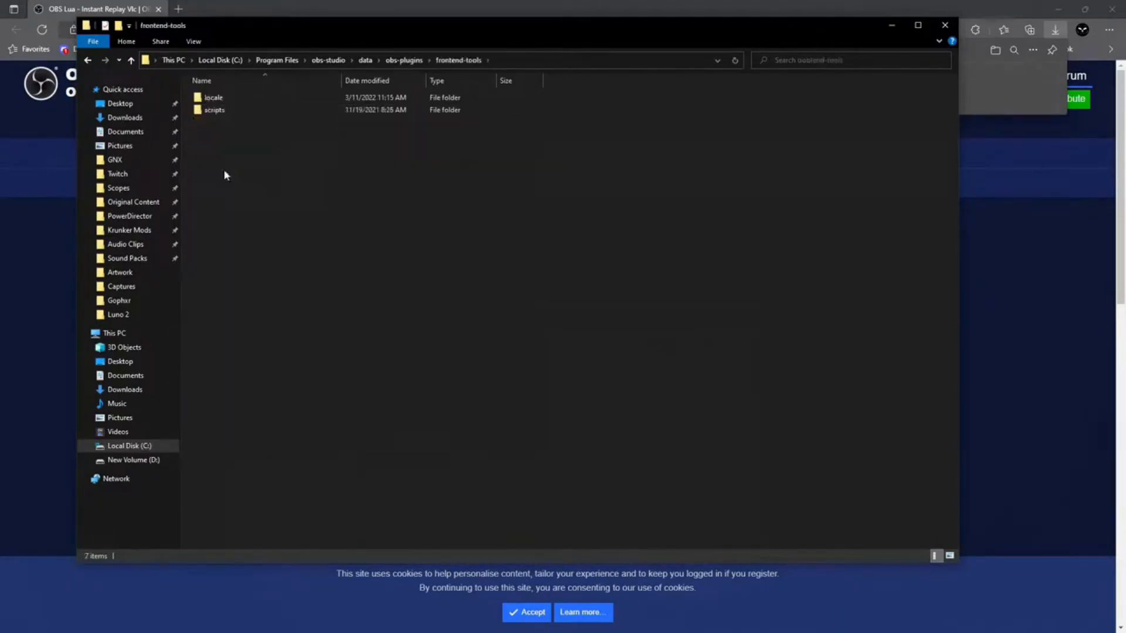
pyautogui.doubleClick(213, 112)
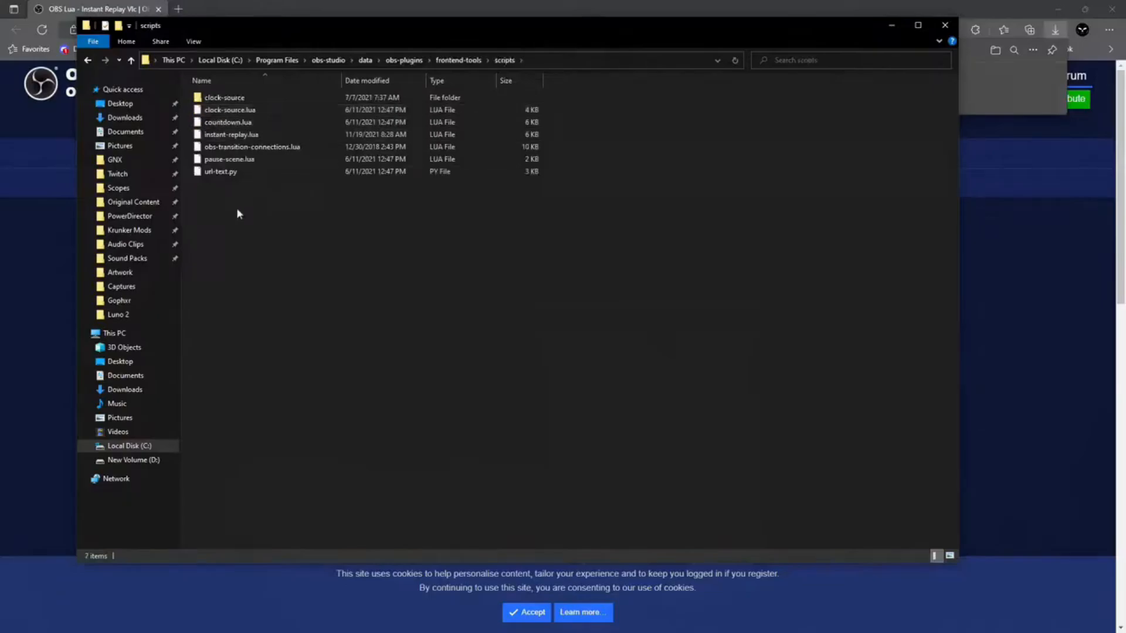
pyautogui.rightClick(291, 239)
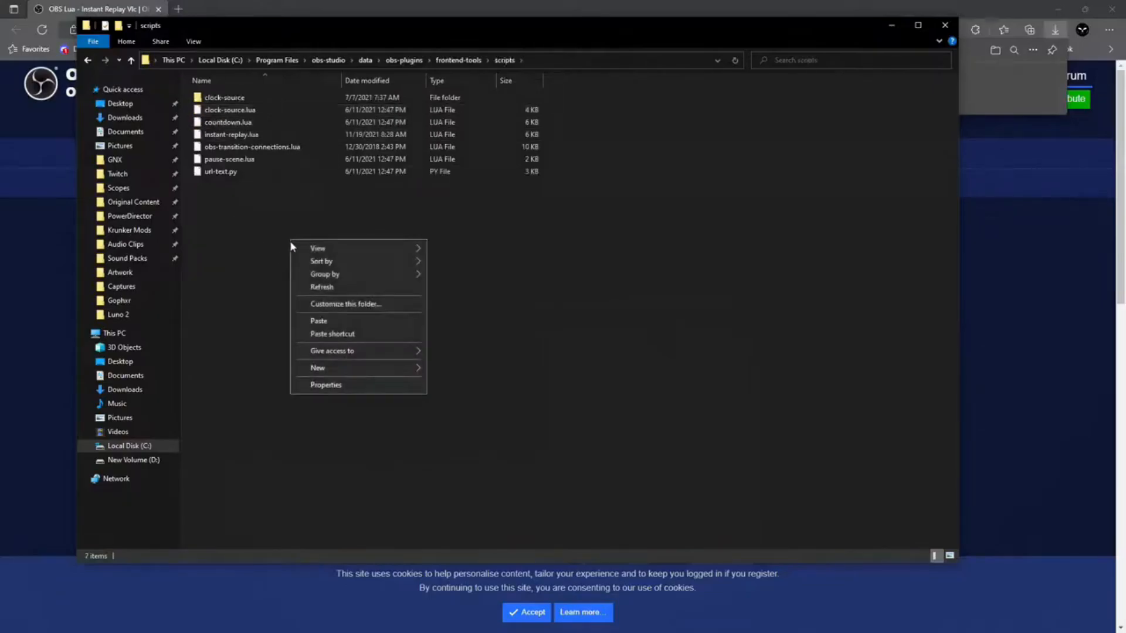
pyautogui.click(331, 322)
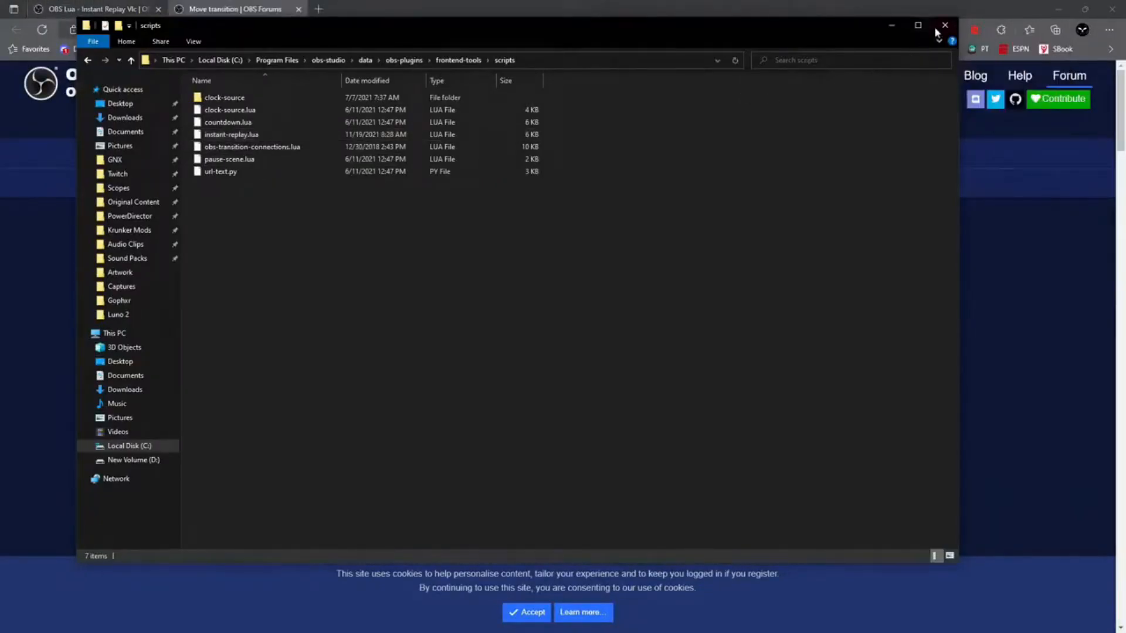
pyautogui.click(944, 26)
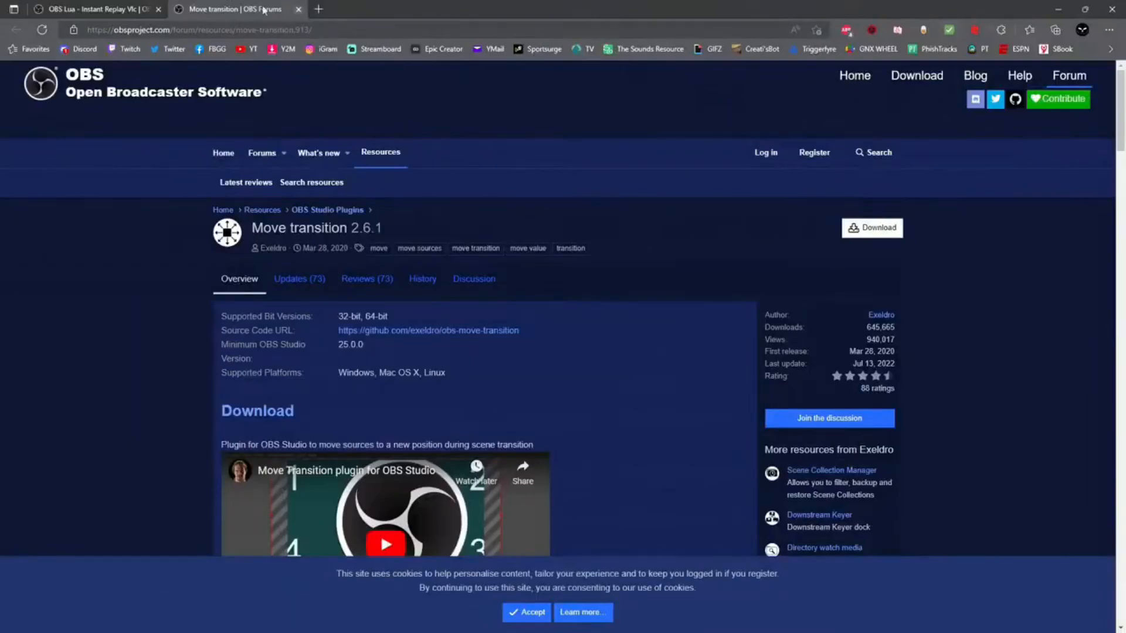
pyautogui.moveTo(356, 32); pyautogui.dragTo(86, 30)
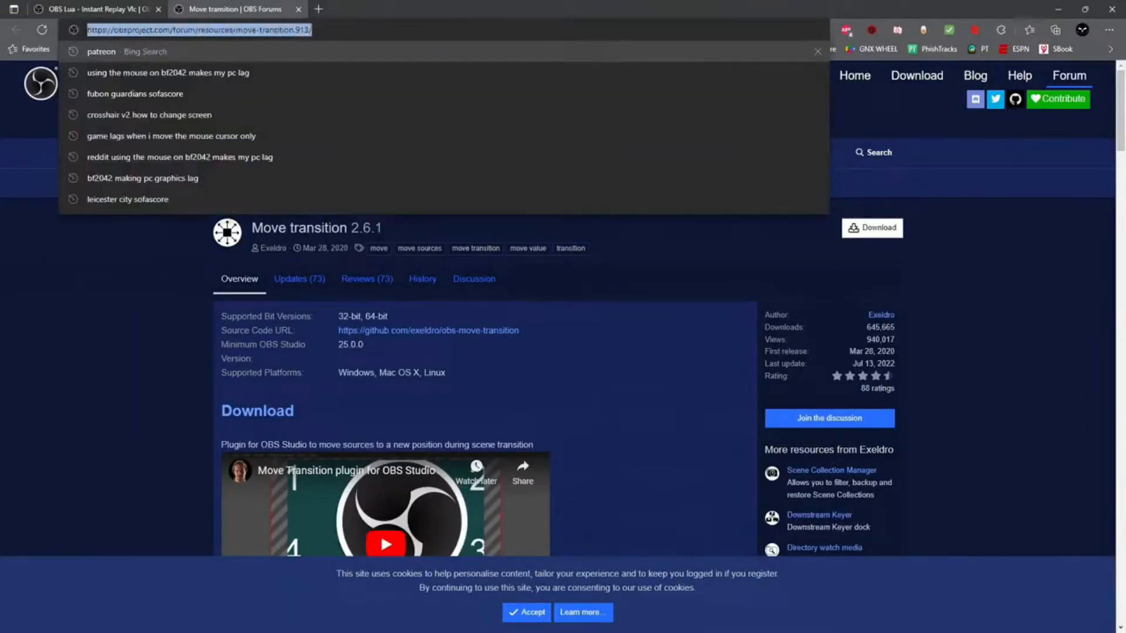
pyautogui.click(168, 286)
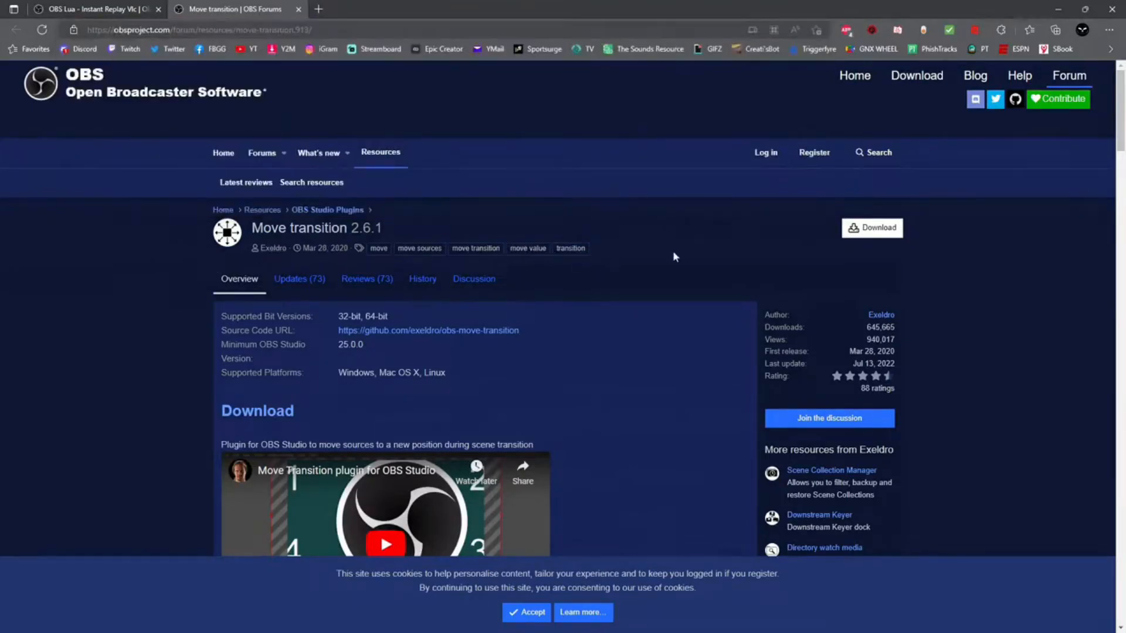
# Step: Download move-transition-2.6.1-windows-installer.zip from the Move transition page and copy it from the Downloads folder
pyautogui.click(878, 230)
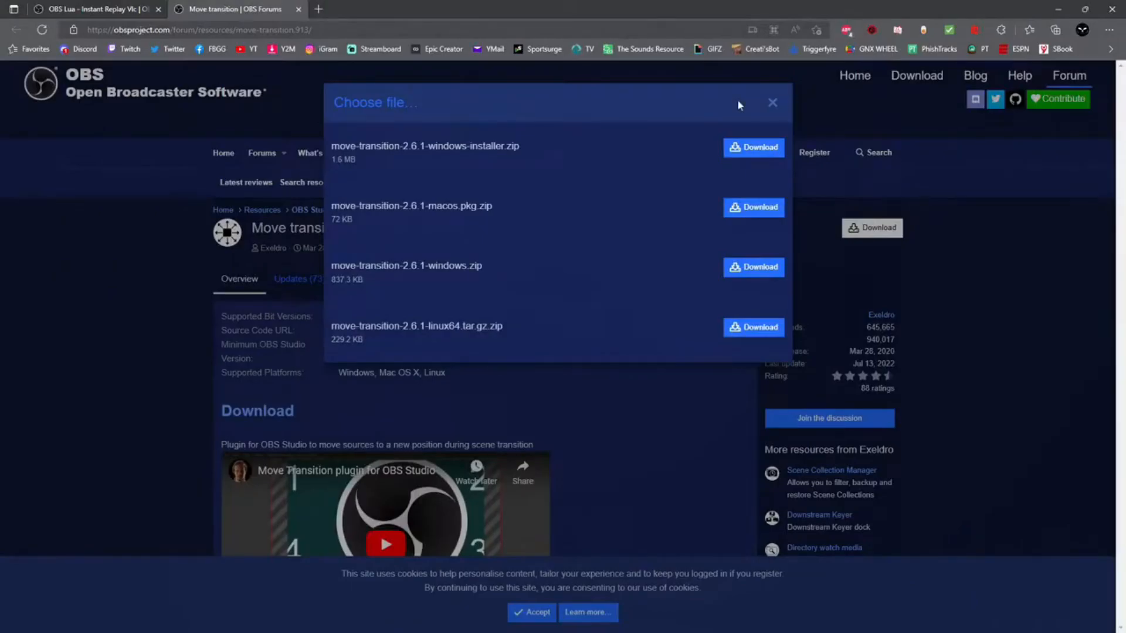
pyautogui.click(754, 147)
pyautogui.moveTo(994, 91)
pyautogui.click(1015, 78)
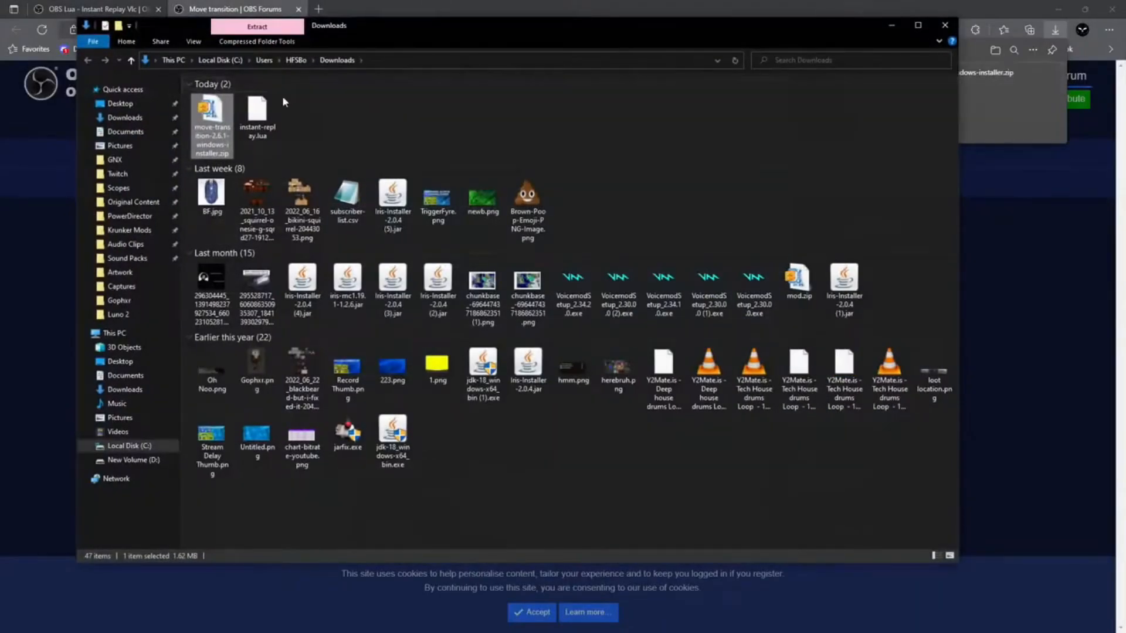
pyautogui.rightClick(207, 132)
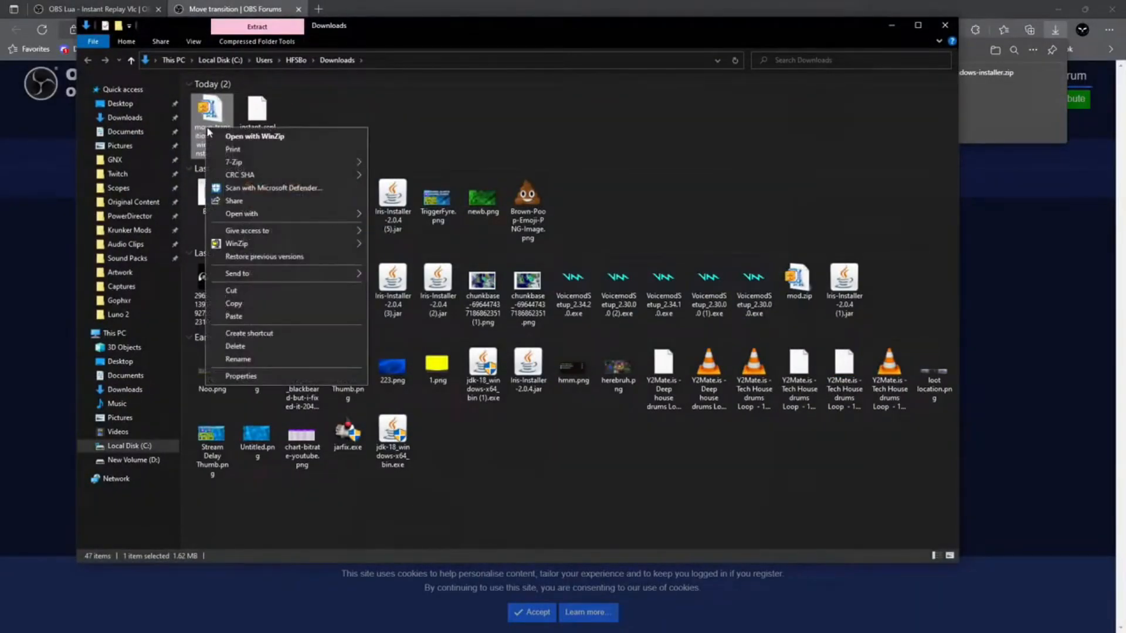
pyautogui.click(233, 305)
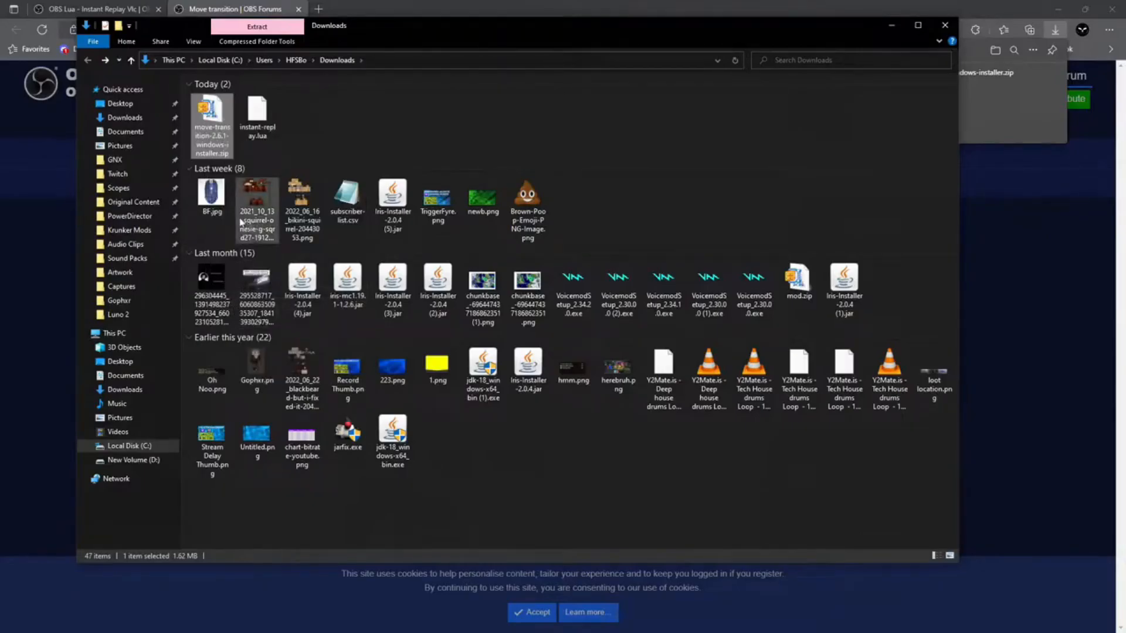
# Step: Paste the copied zip file into C:\Program Files\obs-studio, granting administrator permission for the copy
pyautogui.click(128, 449)
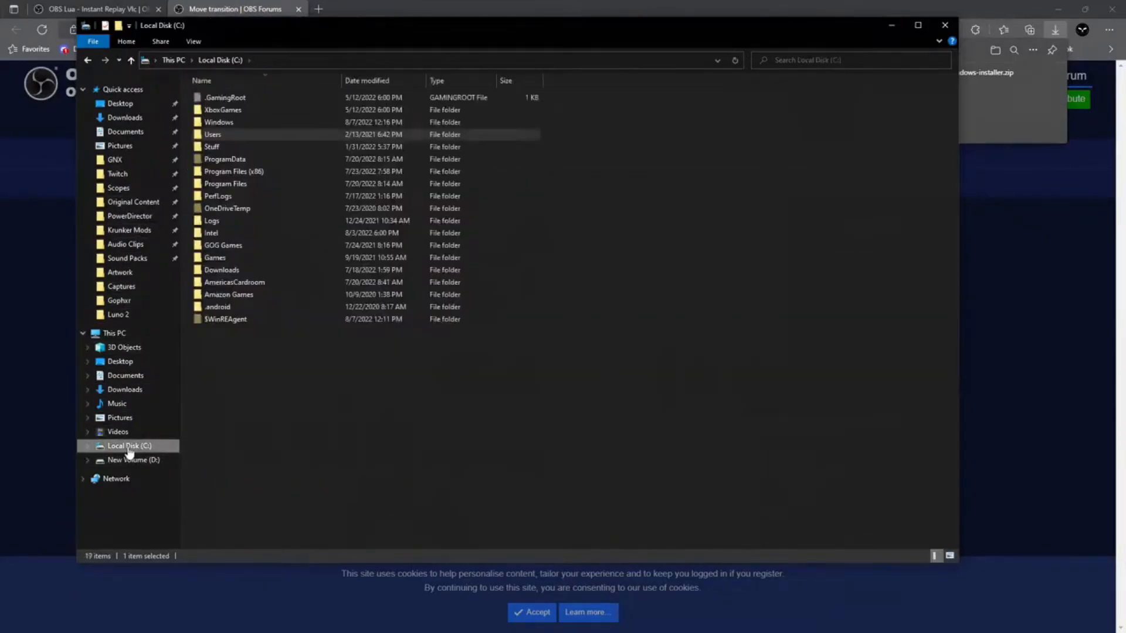
pyautogui.doubleClick(245, 184)
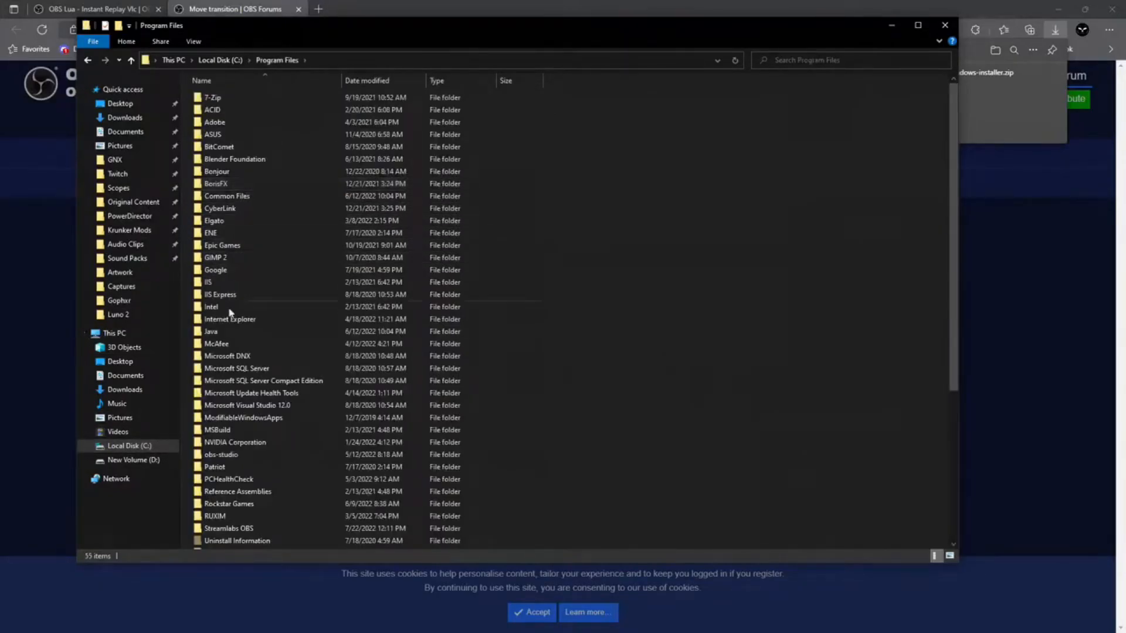
pyautogui.doubleClick(227, 455)
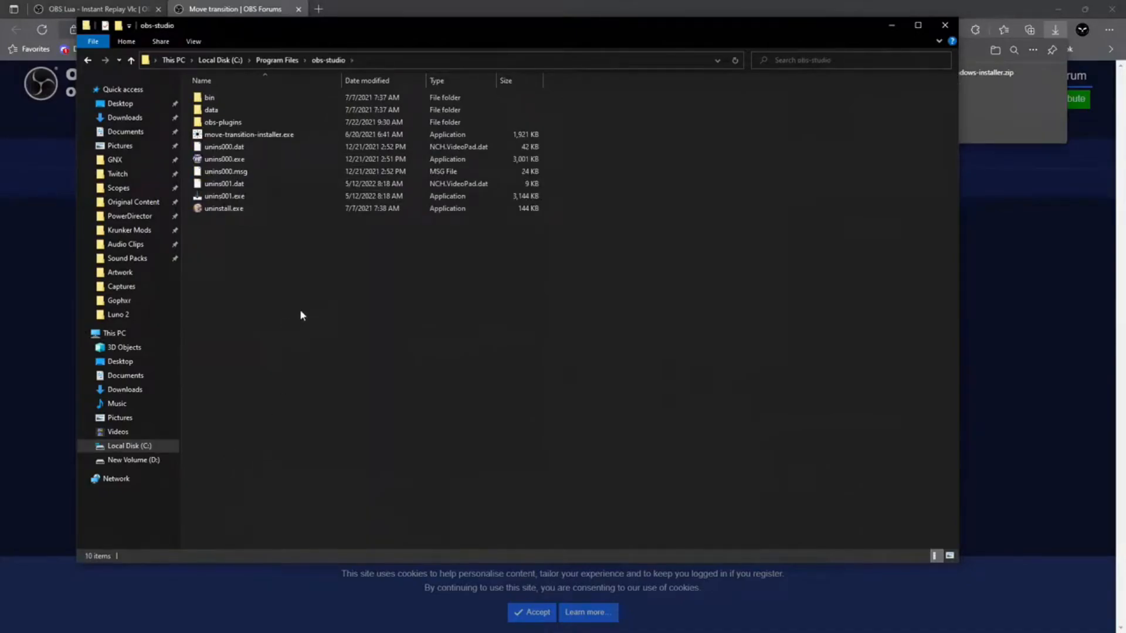
pyautogui.rightClick(289, 280)
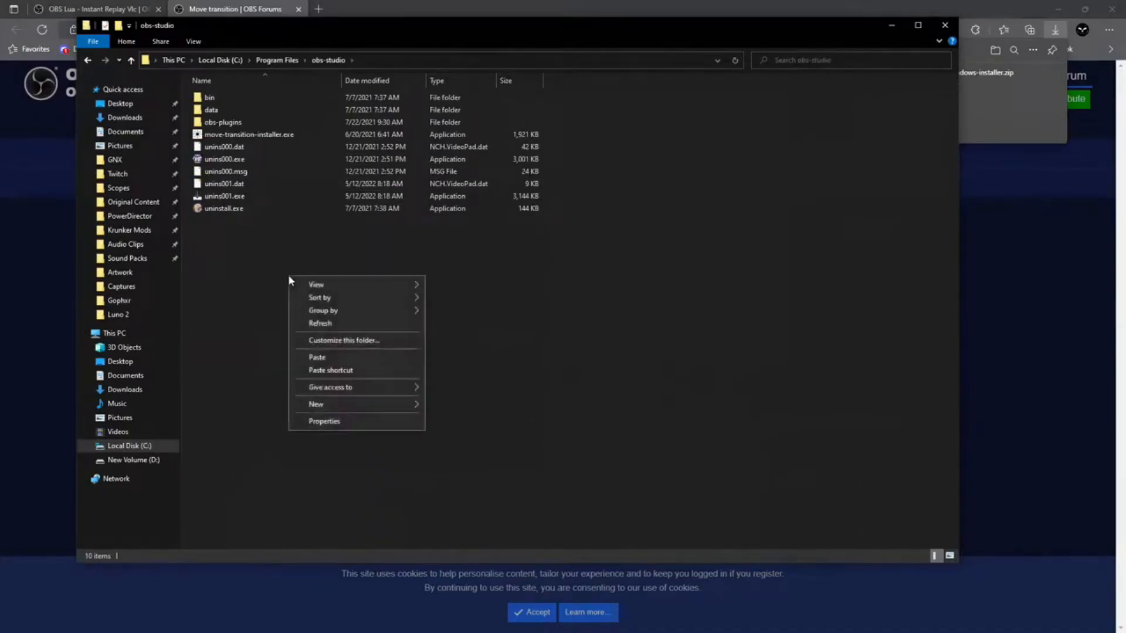
pyautogui.click(346, 357)
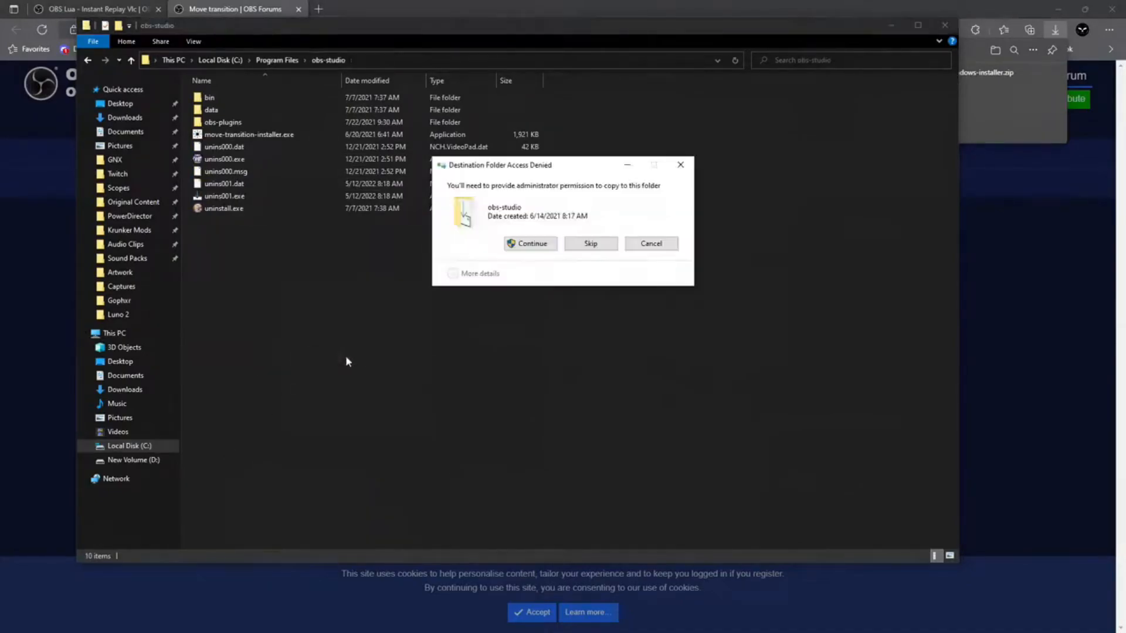
pyautogui.click(532, 243)
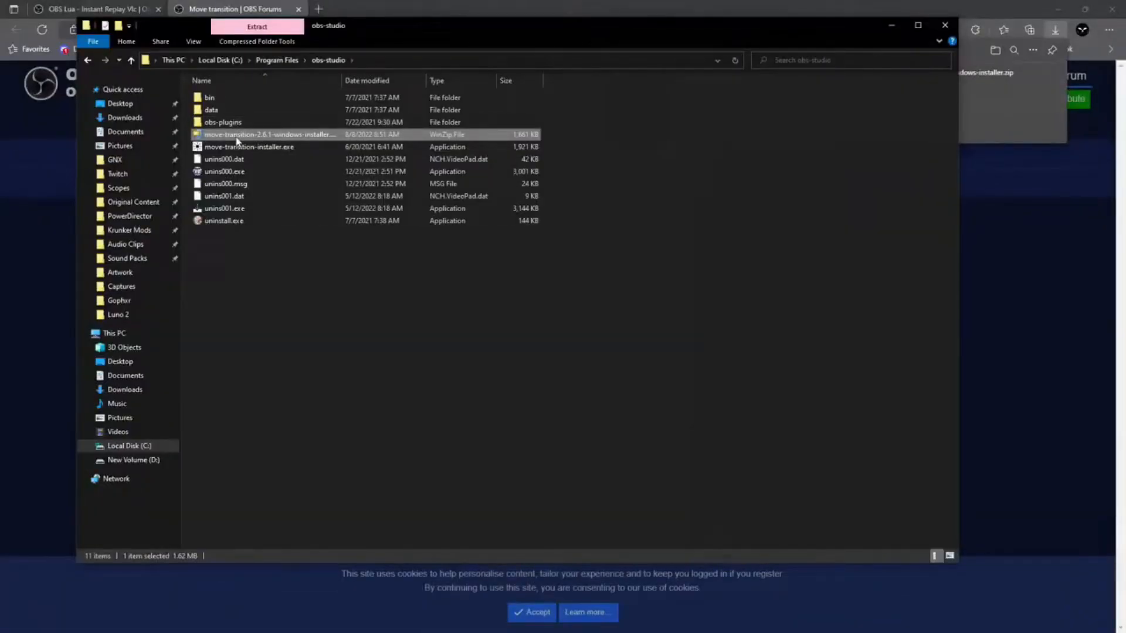
# Step: Extract move-transition-2.6.1-windows-installer.zip directly into the obs-studio folder with WinZip
pyautogui.rightClick(237, 140)
pyautogui.moveTo(315, 242)
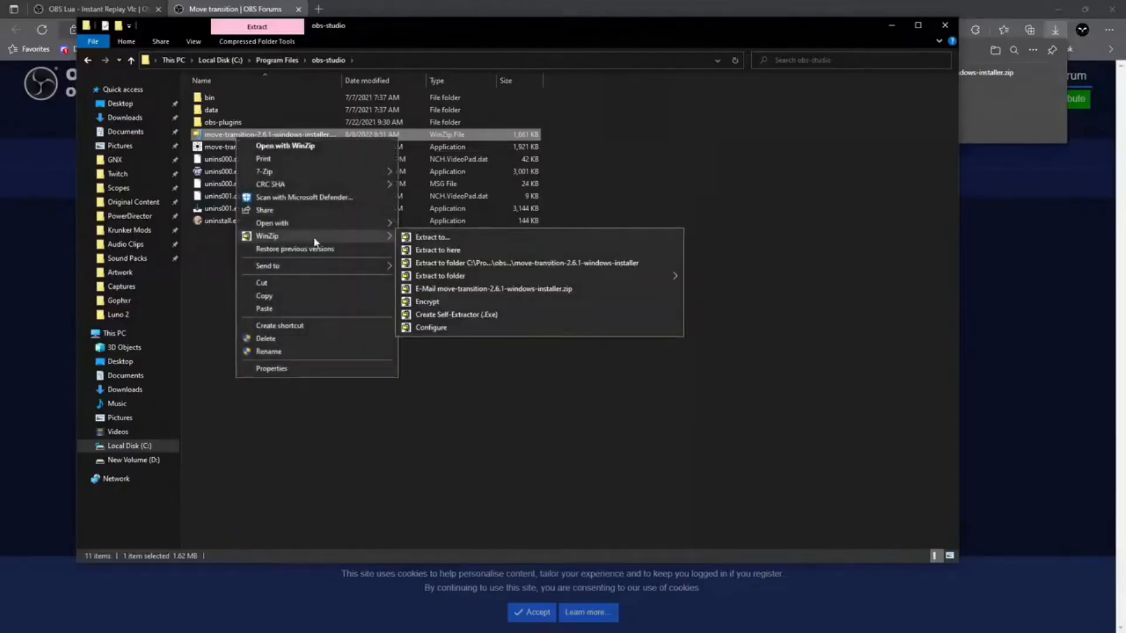
pyautogui.click(429, 251)
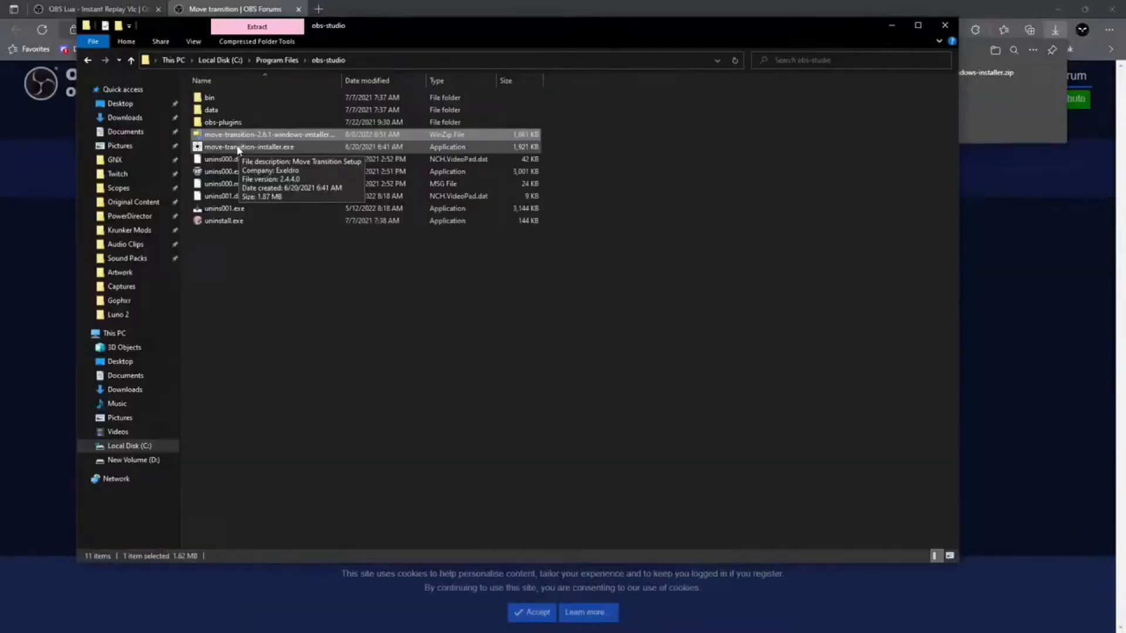
# Step: Launch move-transition-installer.exe from the obs-studio folder and allow it to run despite the SmartScreen block
pyautogui.doubleClick(238, 147)
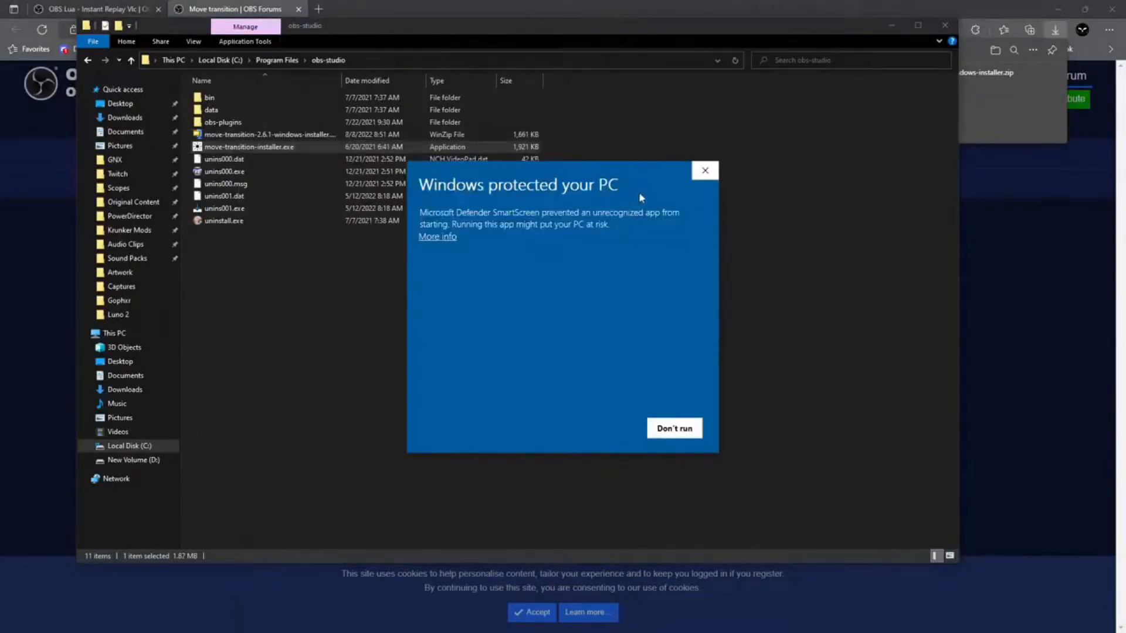
pyautogui.click(452, 238)
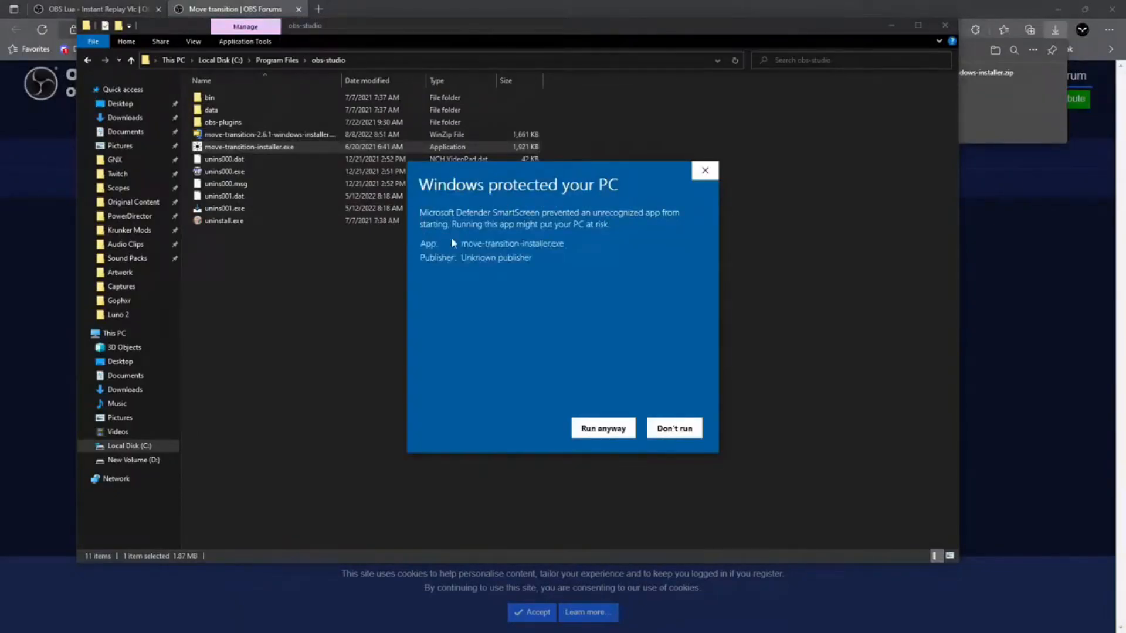
pyautogui.click(589, 432)
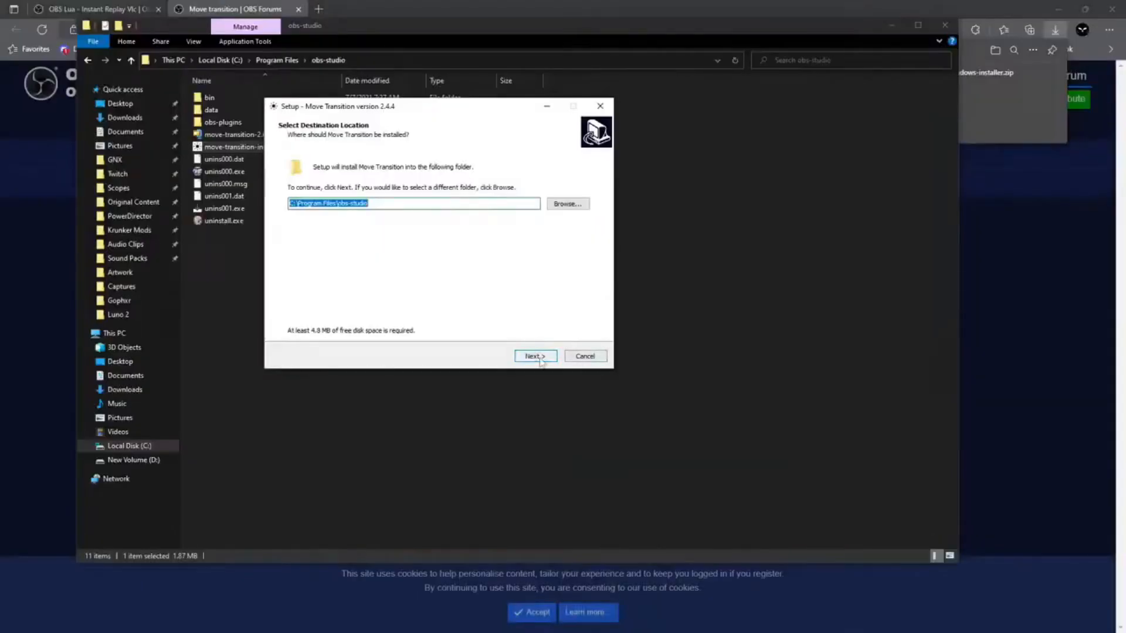
# Step: Install Move Transition into C:\Program Files\obs-studio with the default Move Transition Start Menu folder and finish the setup
pyautogui.click(536, 356)
pyautogui.press('Return')
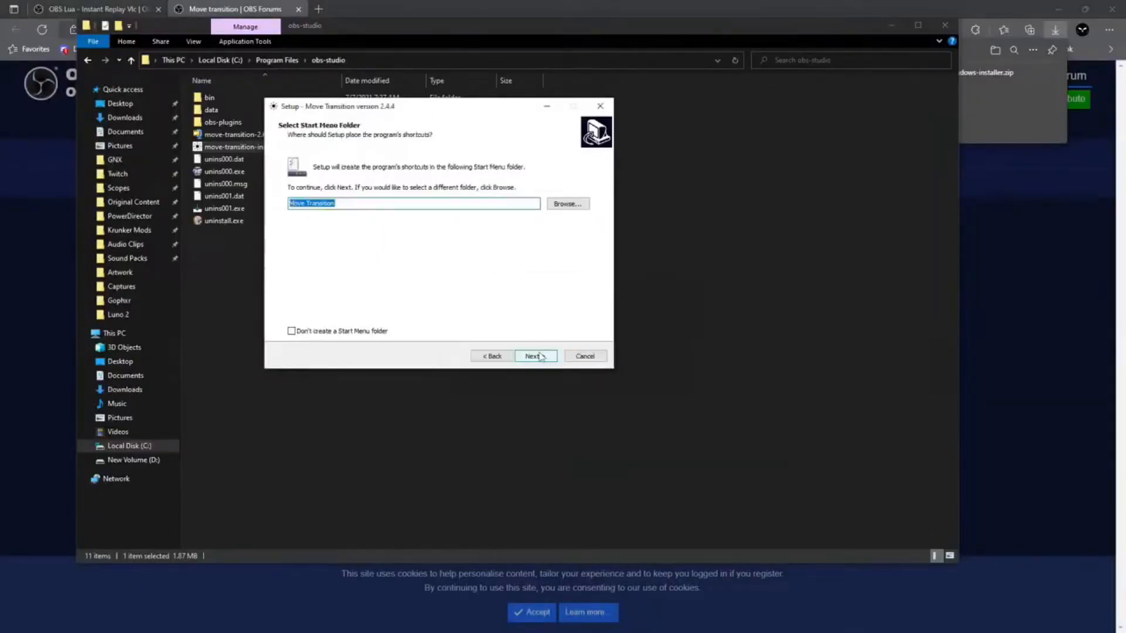
pyautogui.click(536, 356)
pyautogui.click(535, 356)
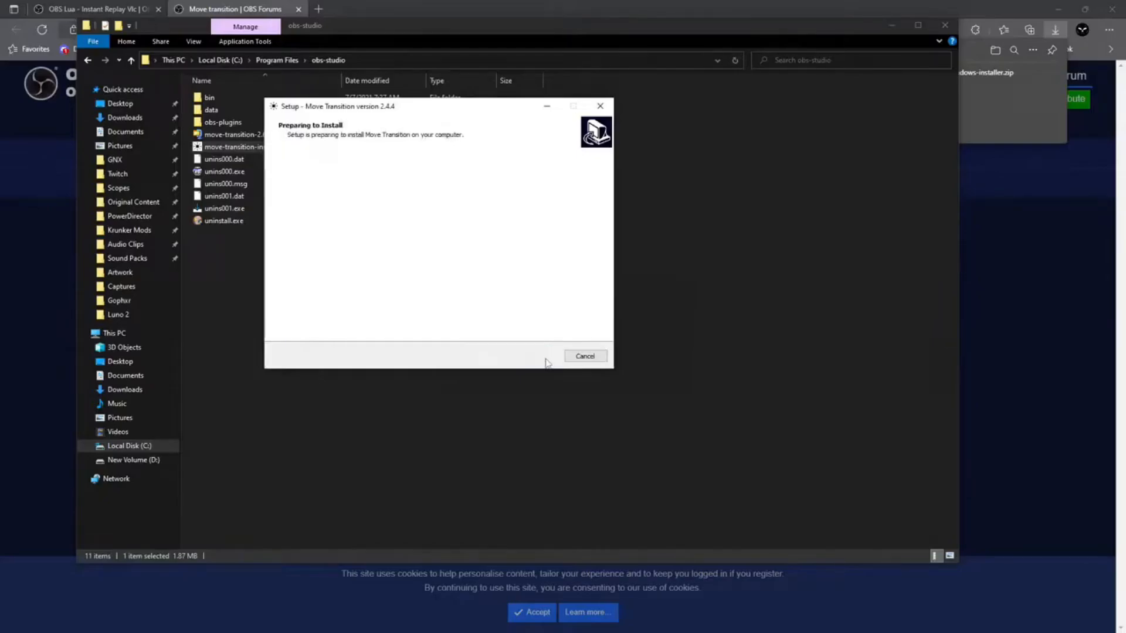
pyautogui.click(547, 358)
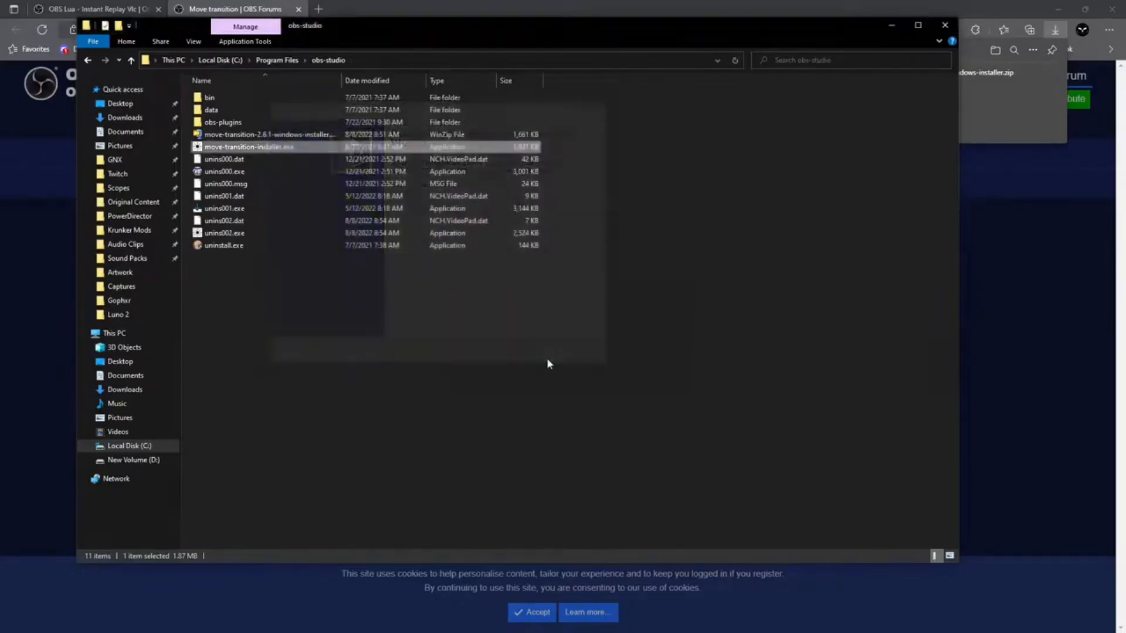
# Step: Close the obs-studio folder window and the web browser
pyautogui.click(944, 25)
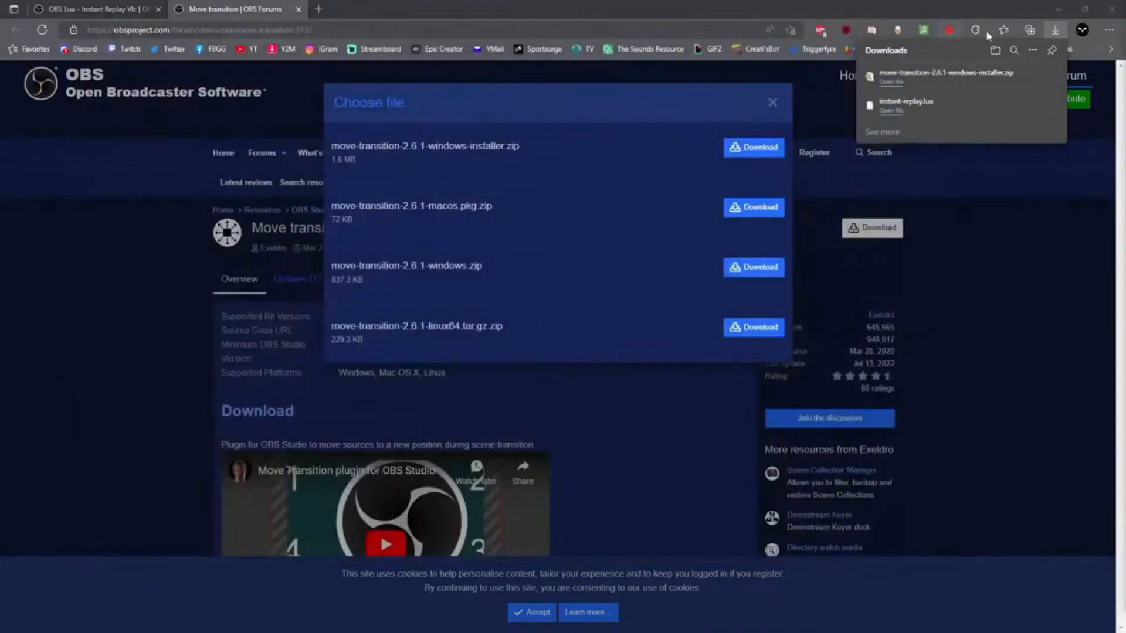
pyautogui.click(1113, 10)
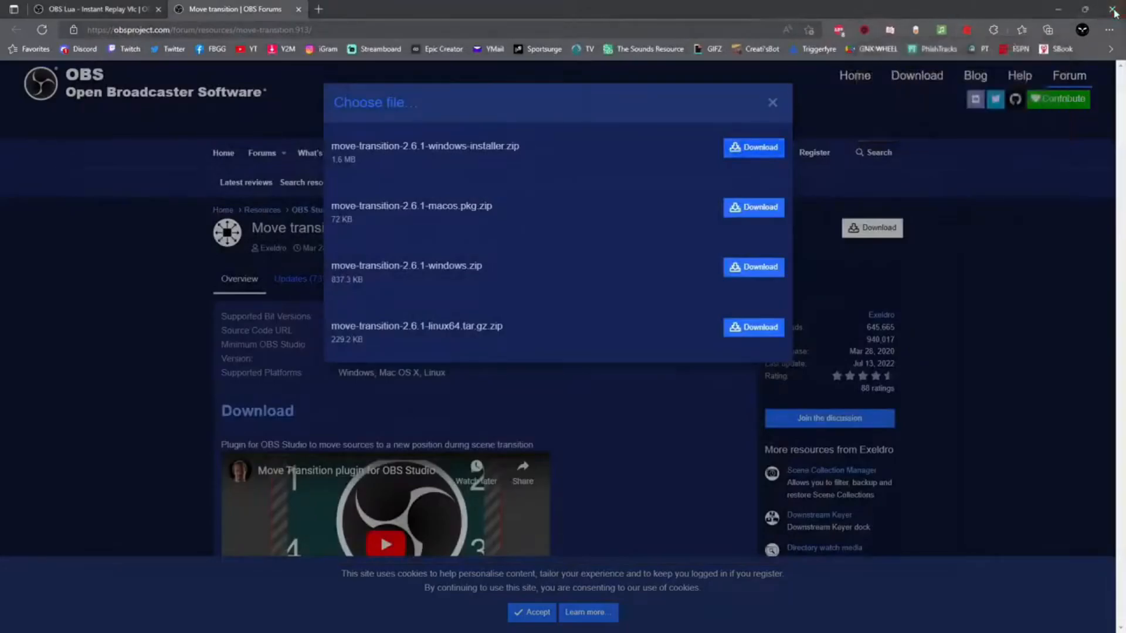
pyautogui.click(1113, 10)
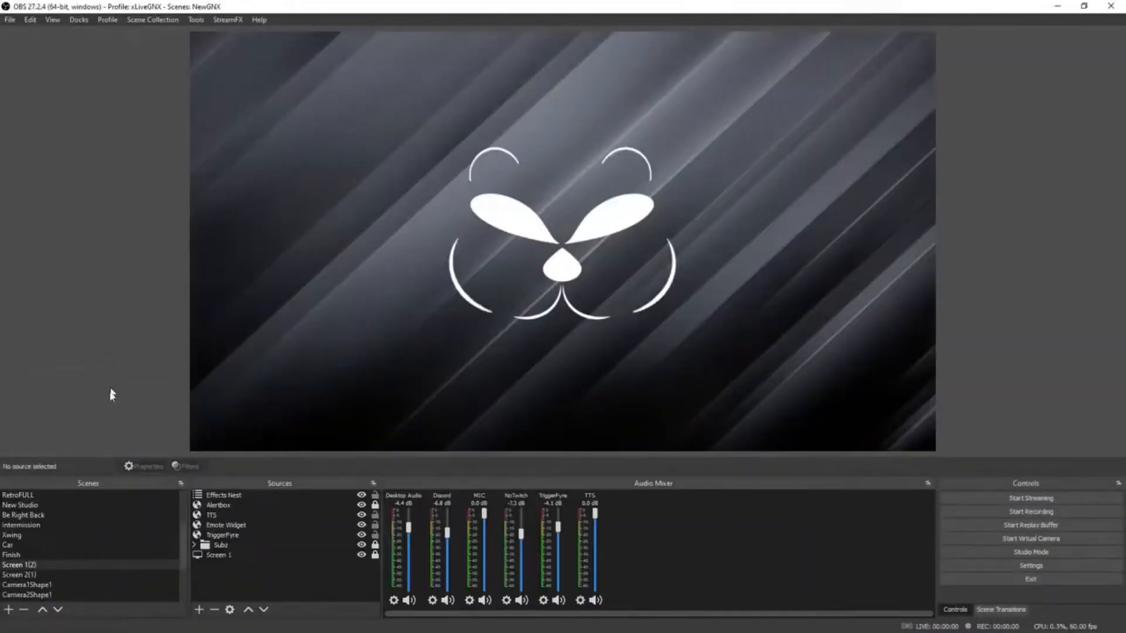
# Step: Add a new scene named Instant Replay Scene in OBS Studio
pyautogui.click(8, 609)
pyautogui.write('Instant Repl')
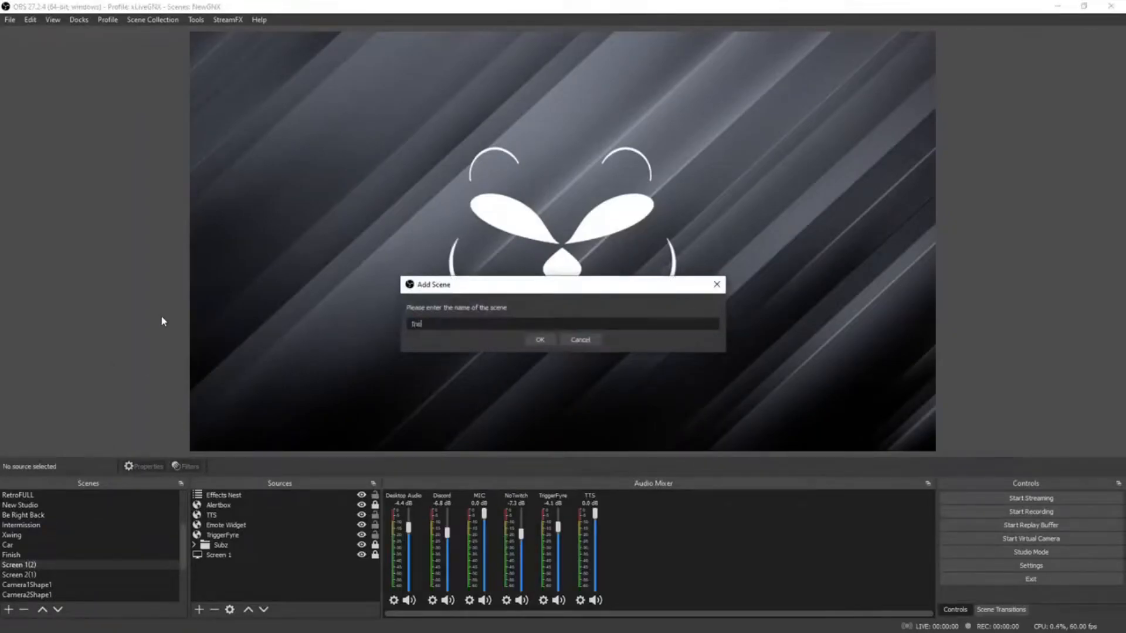
pyautogui.write('ay Scene')
pyautogui.click(550, 343)
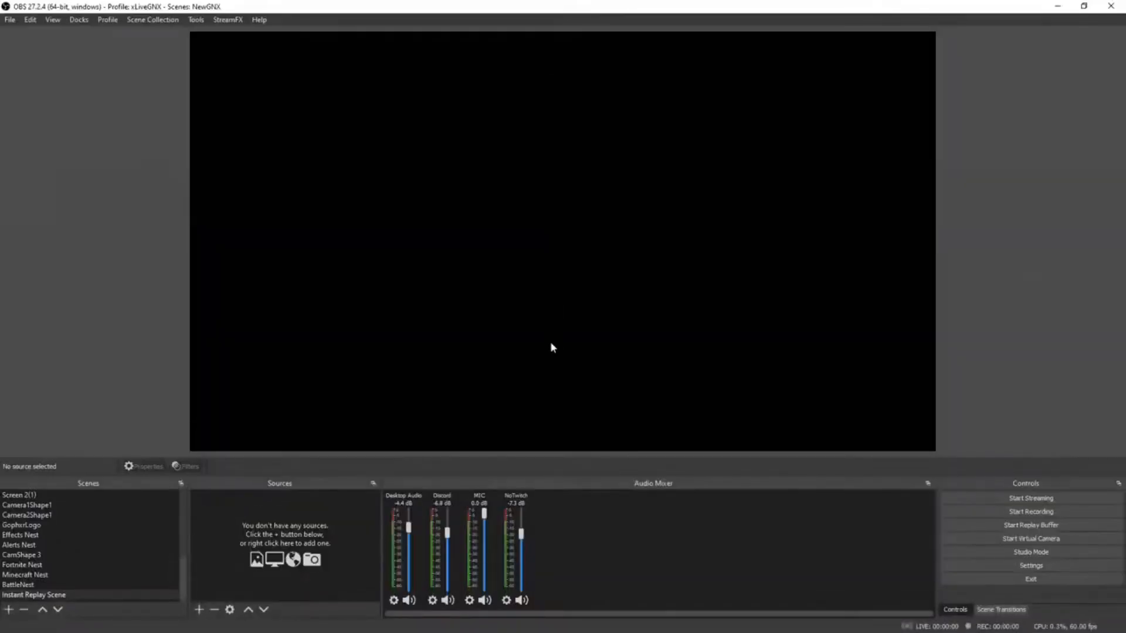
# Step: Add a media source named Instant Replay Source to the new scene, with Loop and Close file when inactive enabled
pyautogui.click(200, 611)
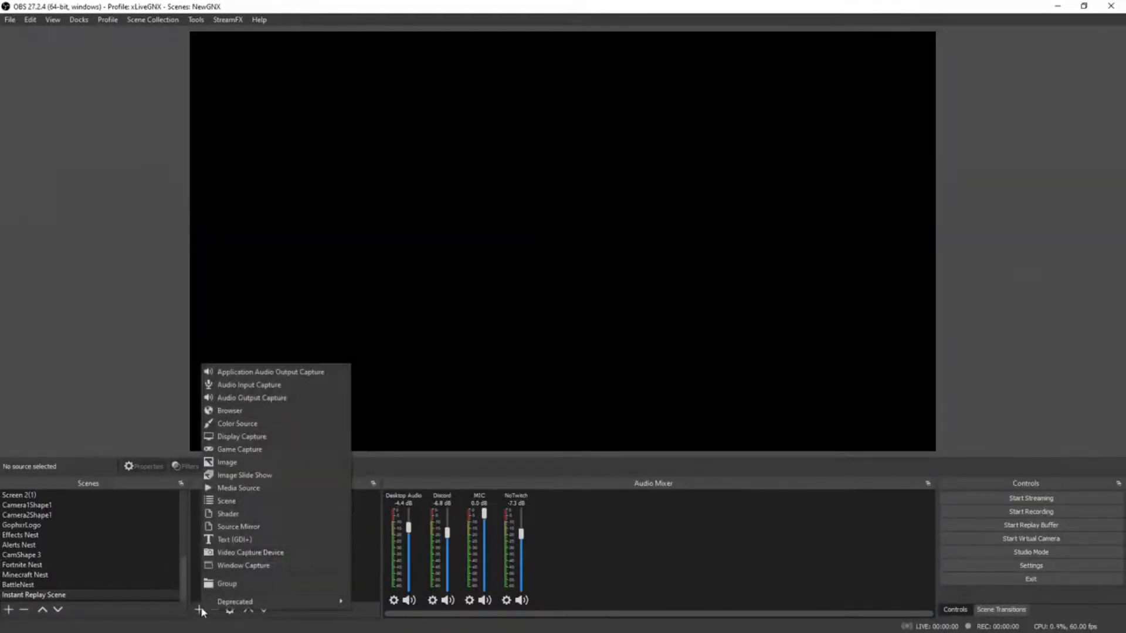
pyautogui.click(244, 488)
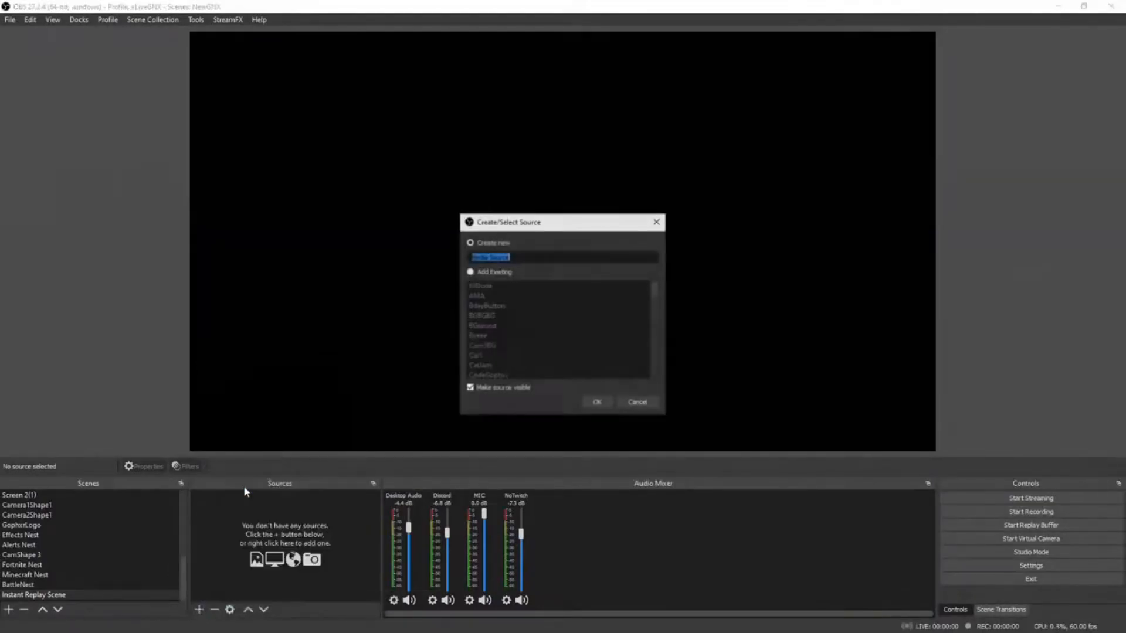
pyautogui.write('Instant Replay Source')
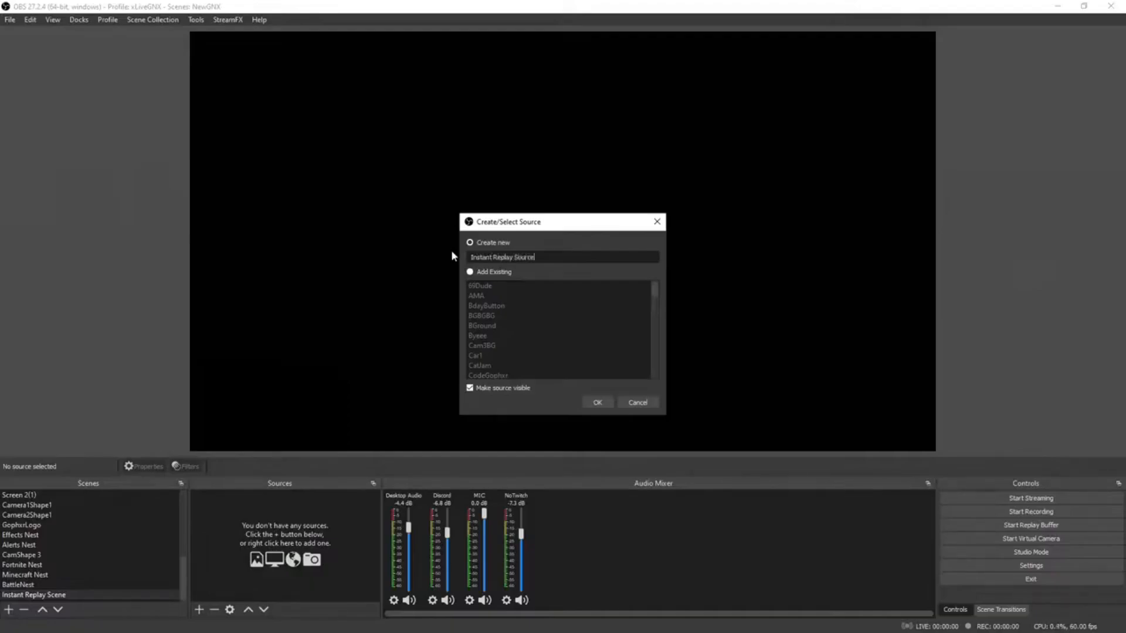
pyautogui.click(597, 402)
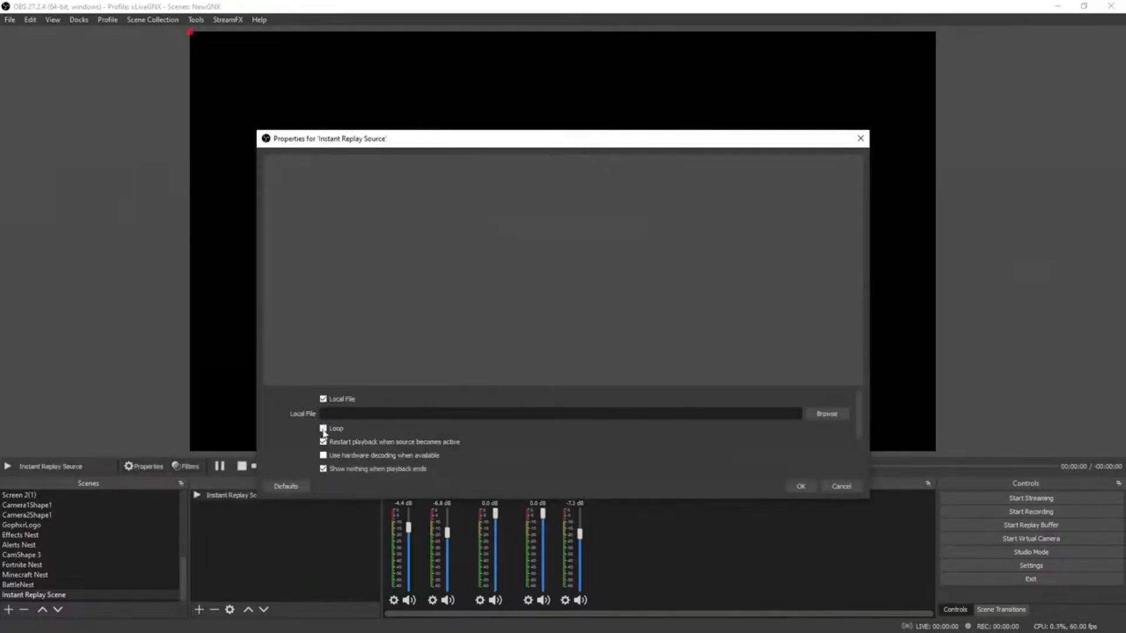
pyautogui.scroll(-2, 350, 431)
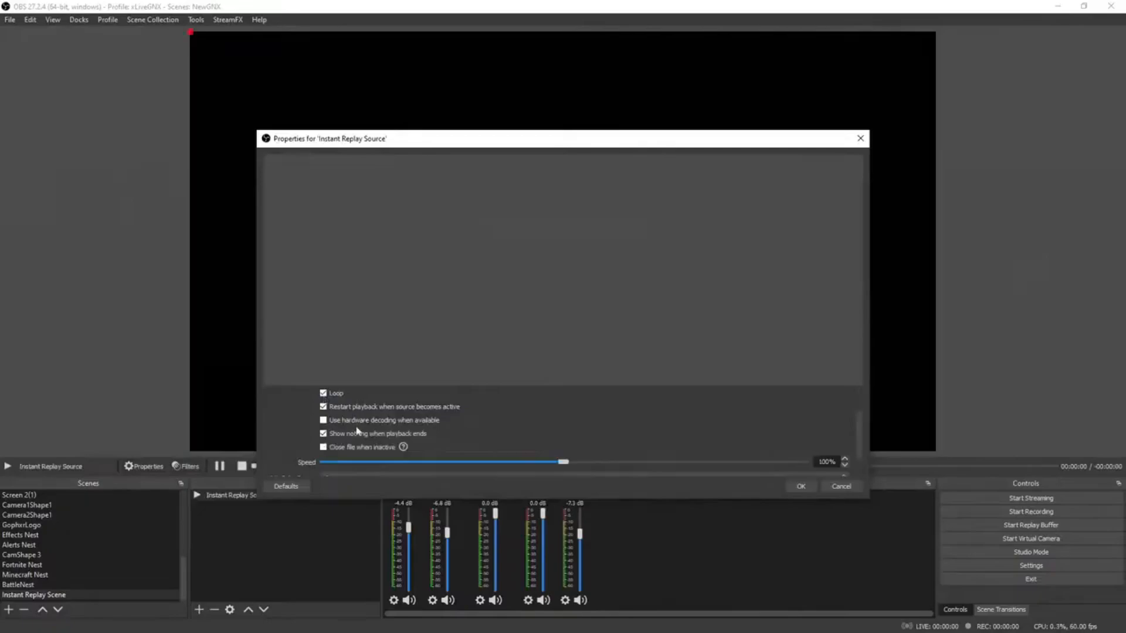
pyautogui.click(323, 448)
pyautogui.click(801, 486)
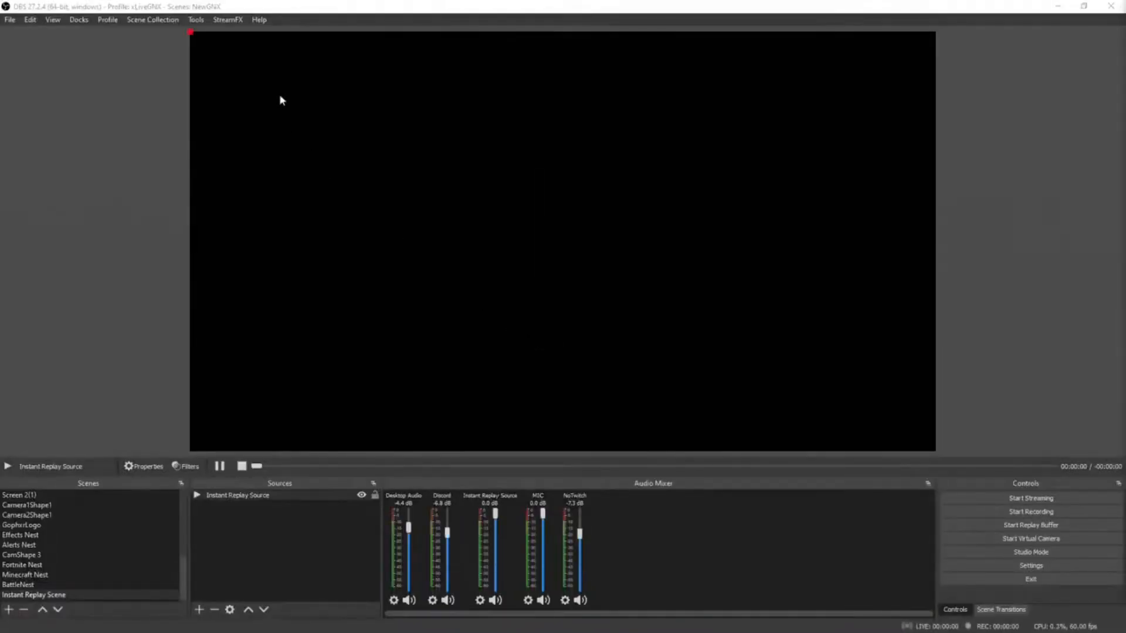
# Step: Load instant-replay.lua from the frontend-tools scripts folder into the OBS scripts
pyautogui.click(197, 21)
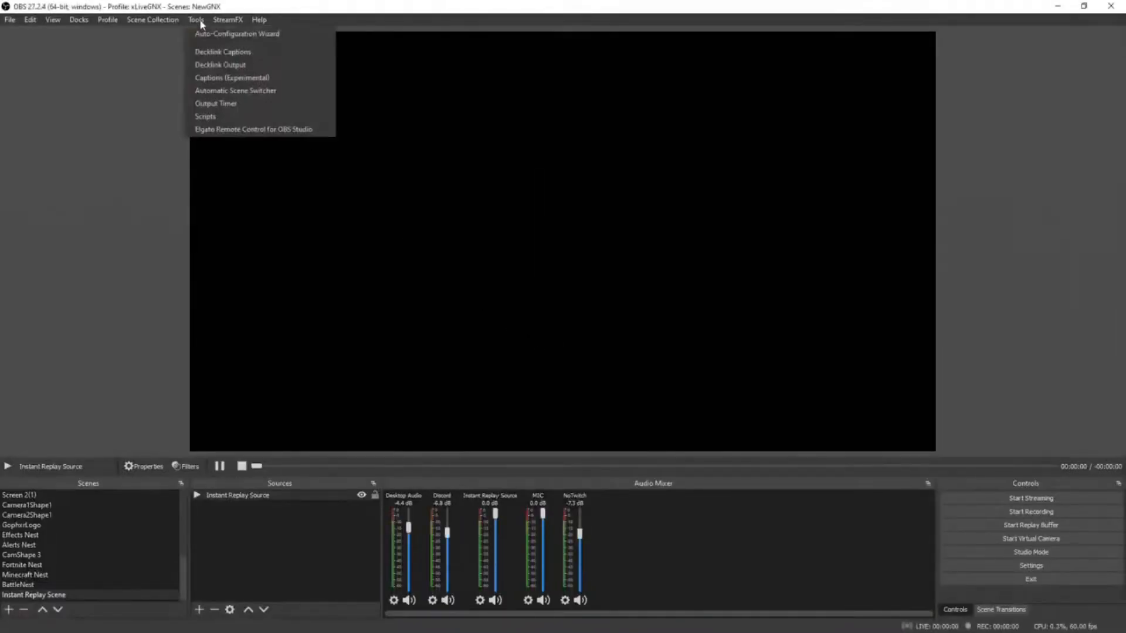
pyautogui.click(210, 119)
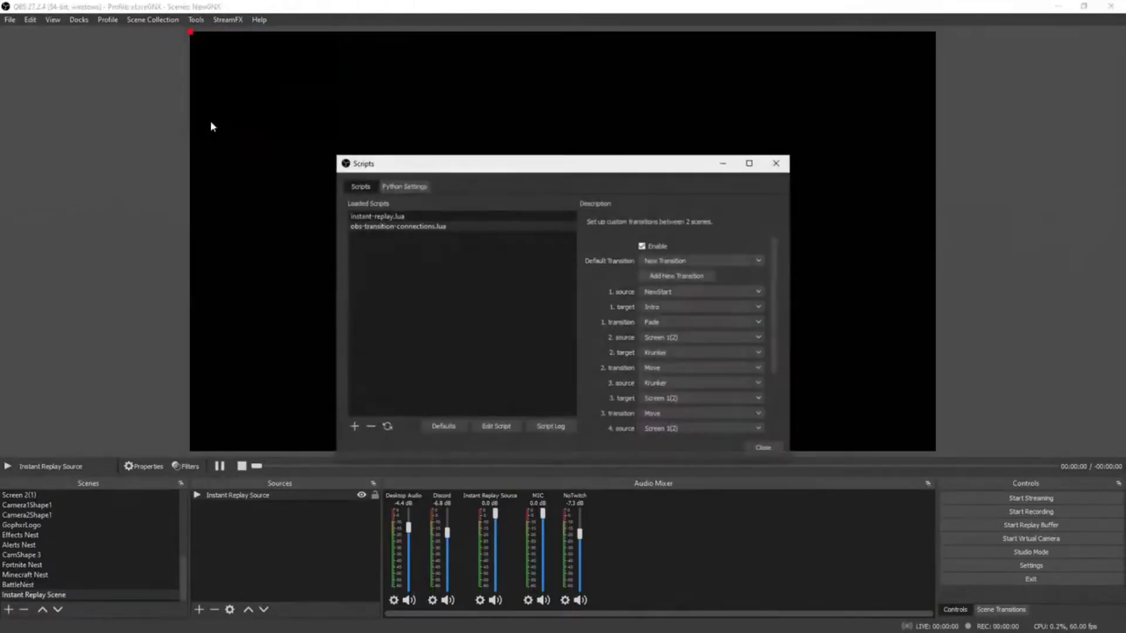
pyautogui.click(354, 428)
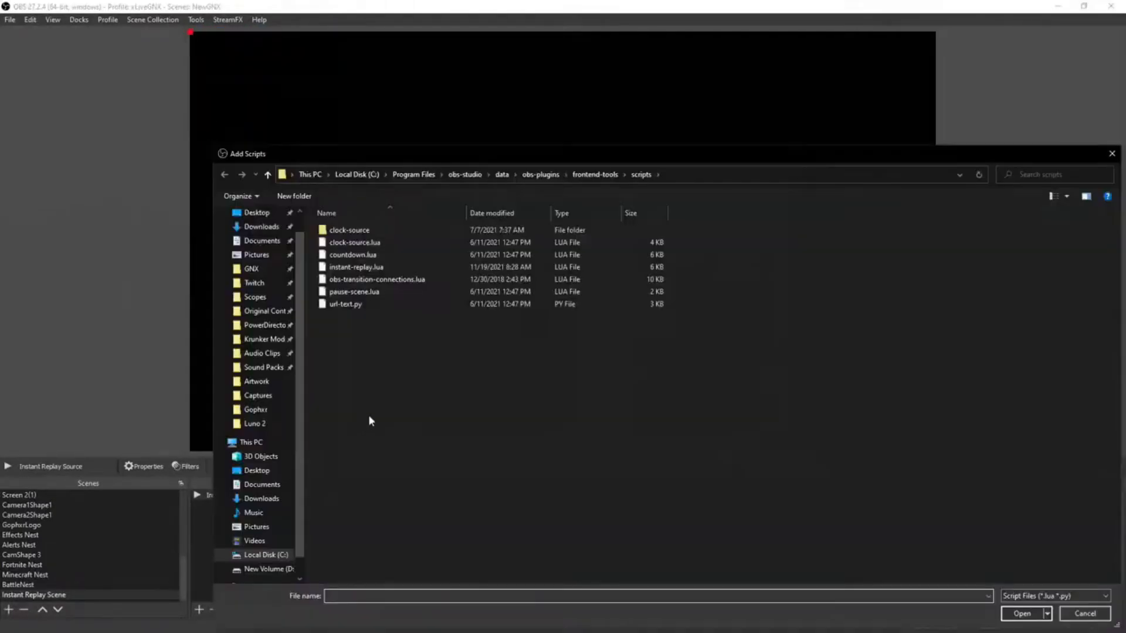
pyautogui.click(378, 271)
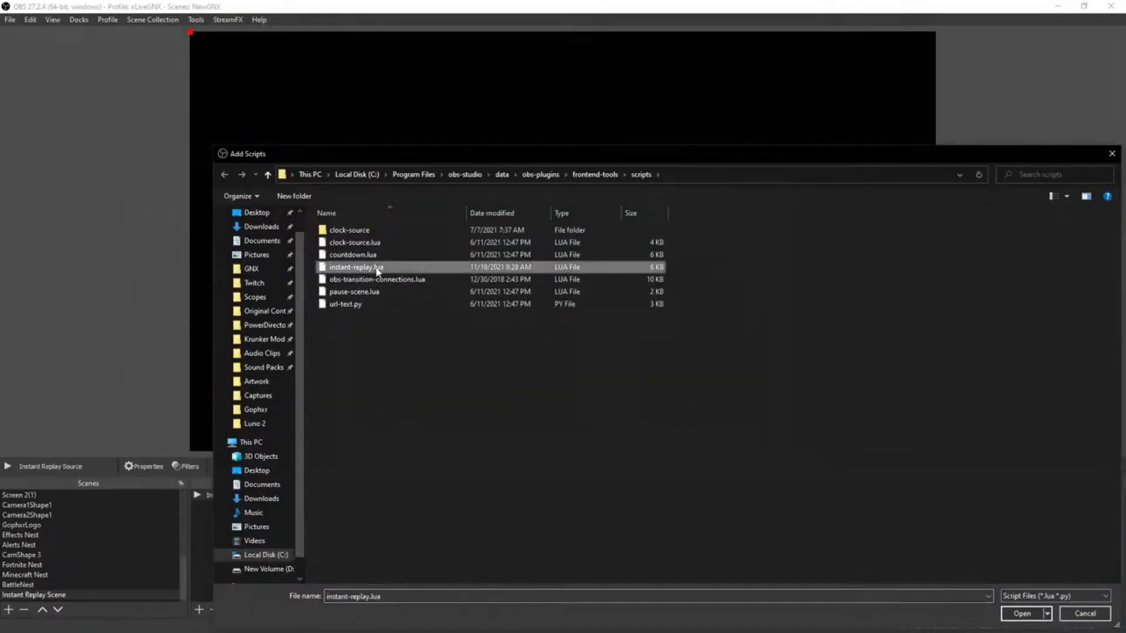
pyautogui.click(1021, 614)
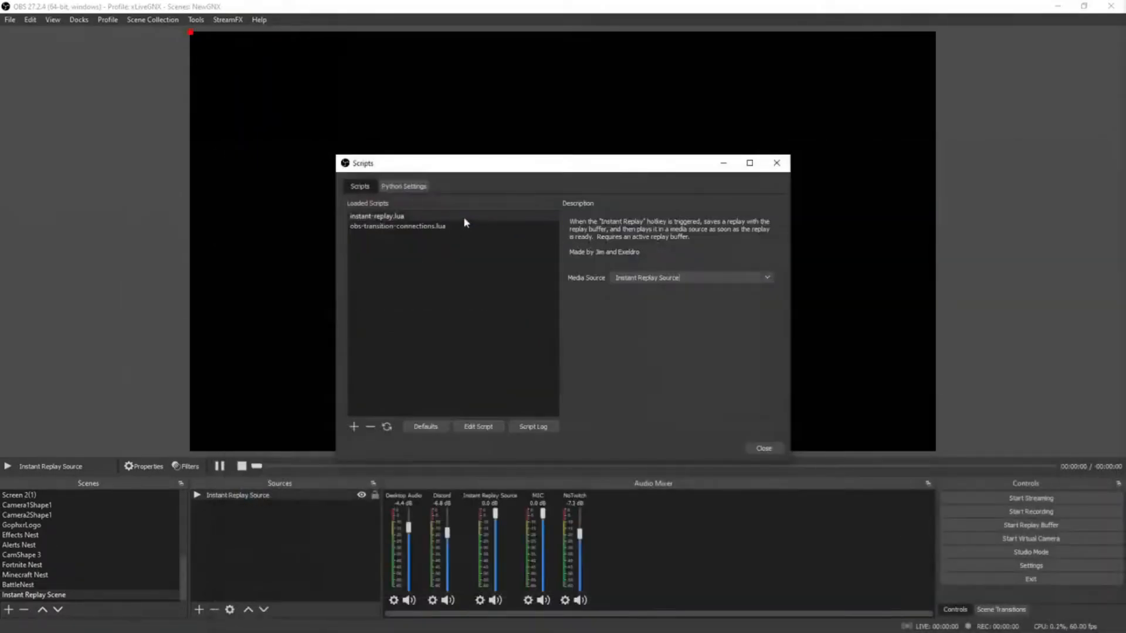
# Step: Set the instant-replay.lua script's media source to Instant Replay Source and close the script manager
pyautogui.click(413, 218)
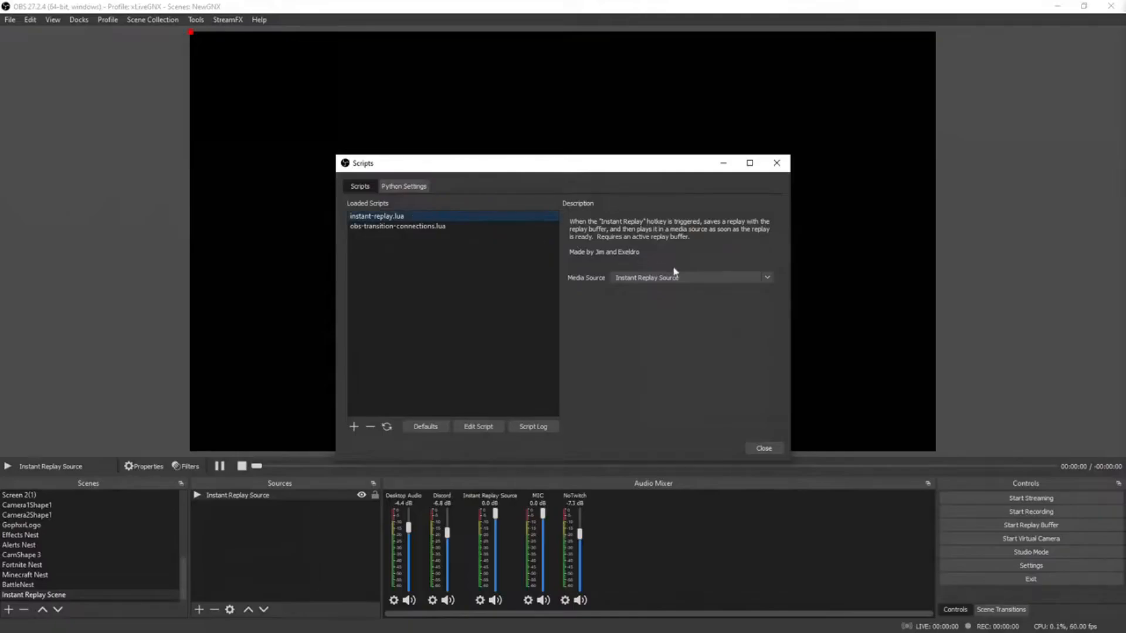
pyautogui.click(768, 277)
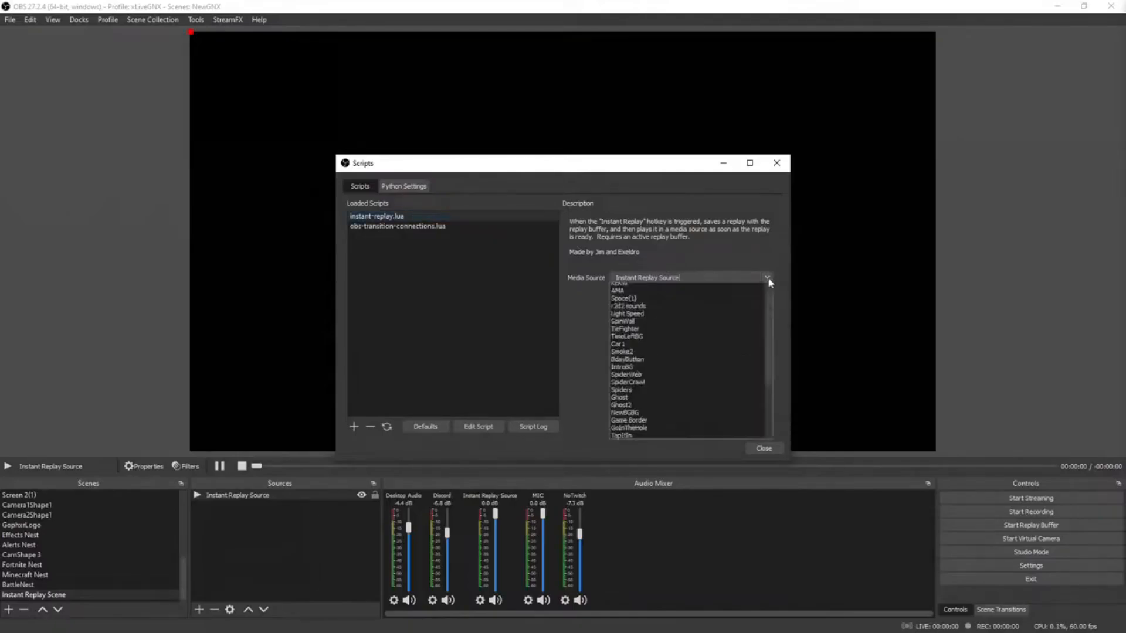
pyautogui.click(662, 288)
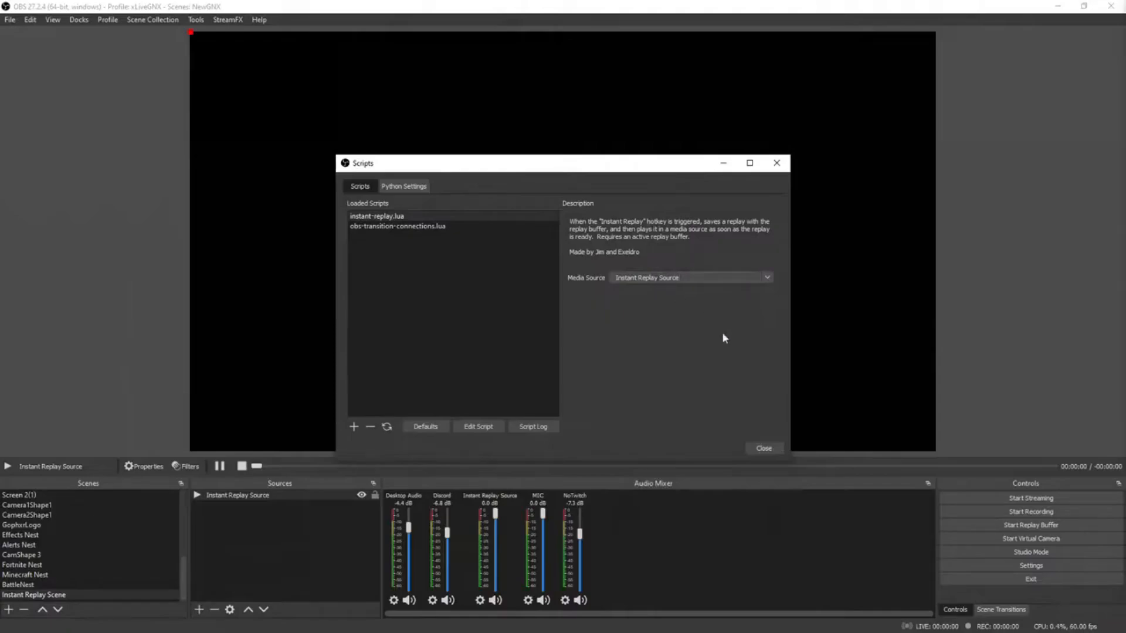
pyautogui.click(769, 450)
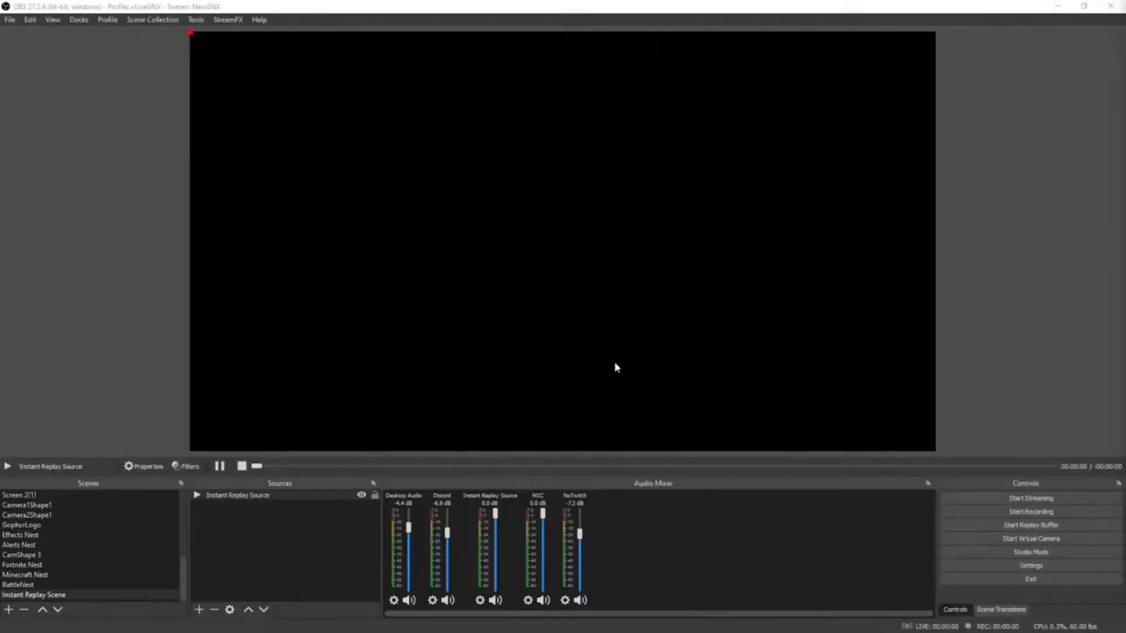
# Step: Enable the replay buffer in the Advanced output settings and apply the settings
pyautogui.click(10, 19)
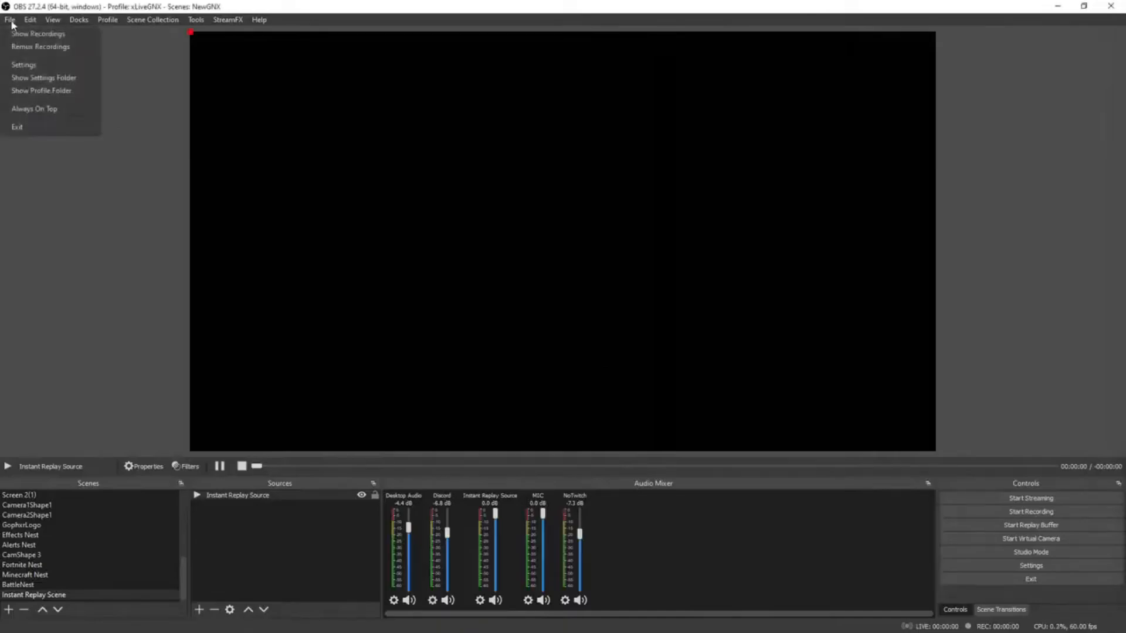
pyautogui.click(26, 66)
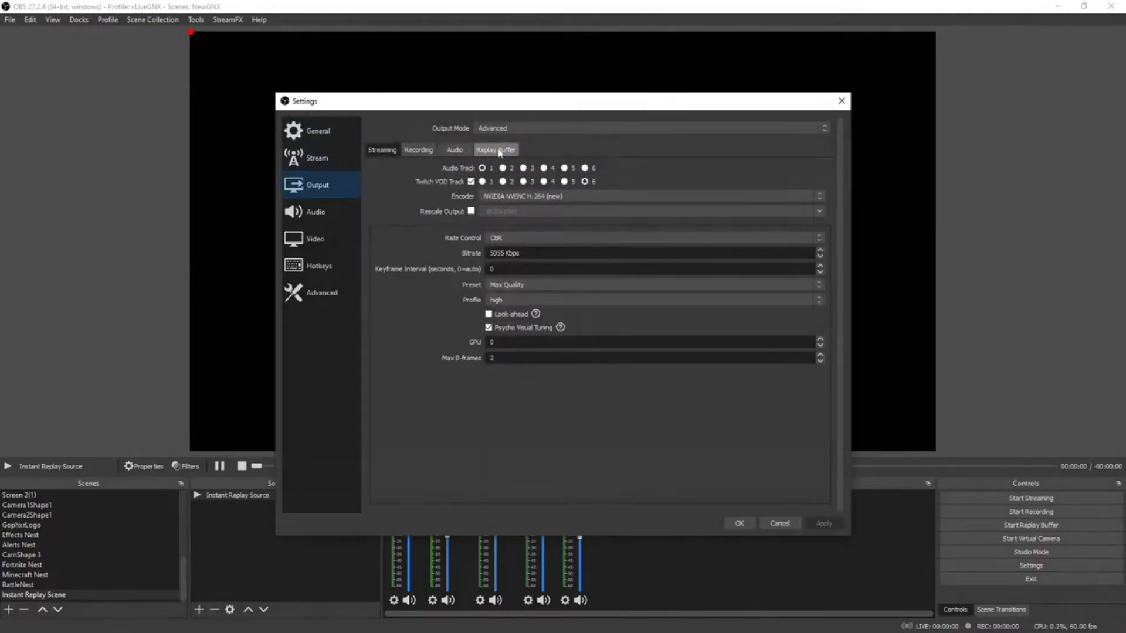
pyautogui.click(498, 150)
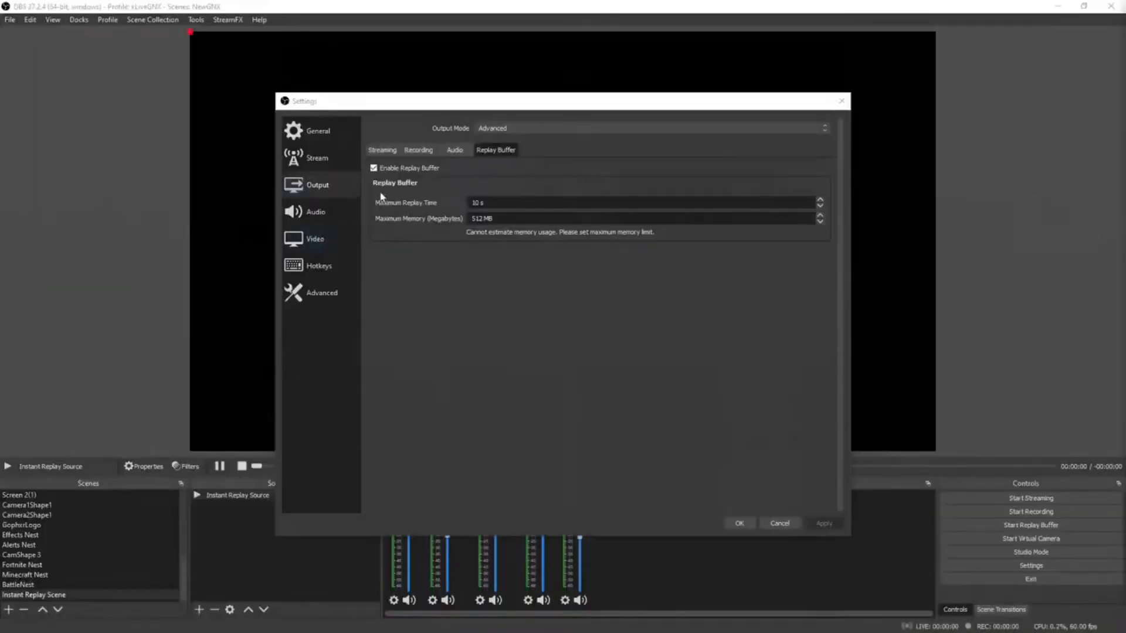
pyautogui.click(373, 168)
pyautogui.click(373, 168)
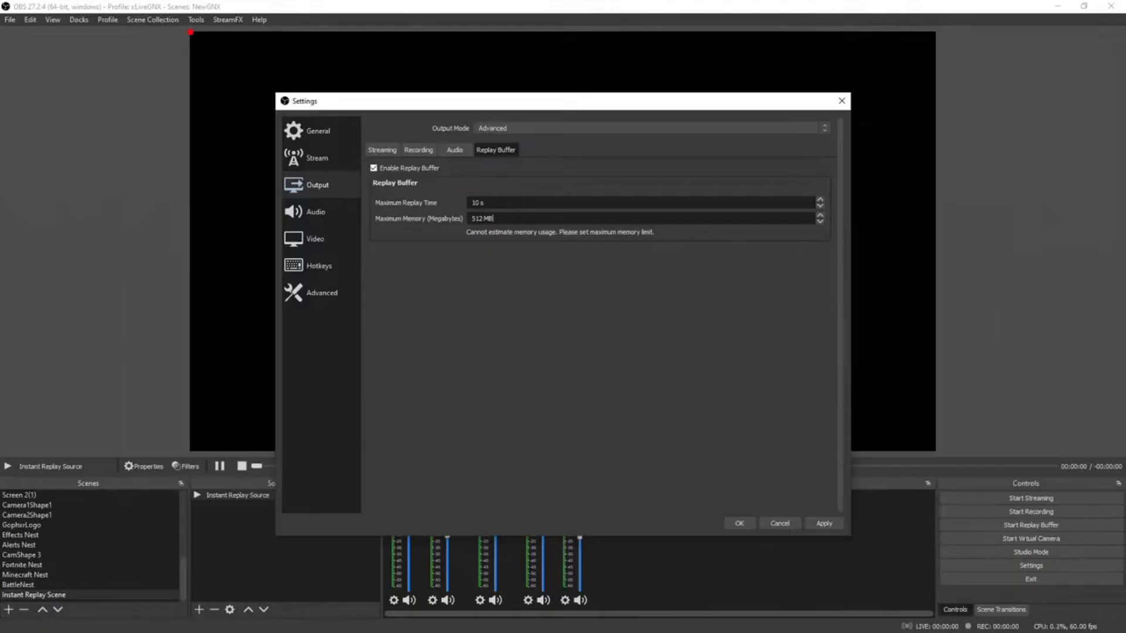
pyautogui.click(824, 524)
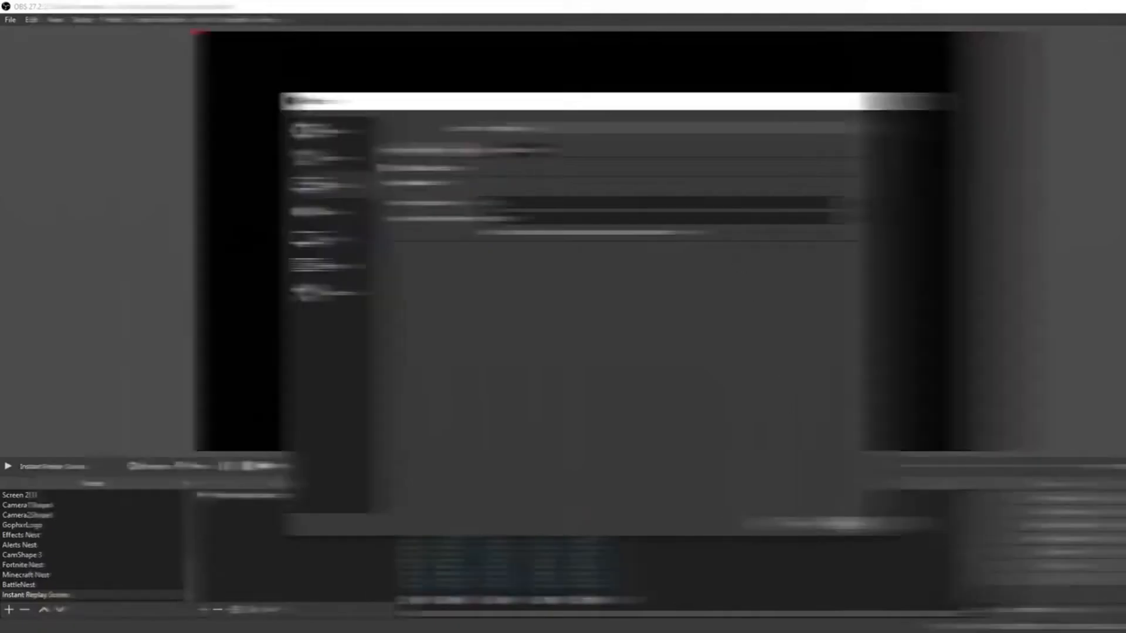
# Step: Check the recording path's Videos folder and the General option for automatically starting the replay buffer when streaming
pyautogui.click(420, 151)
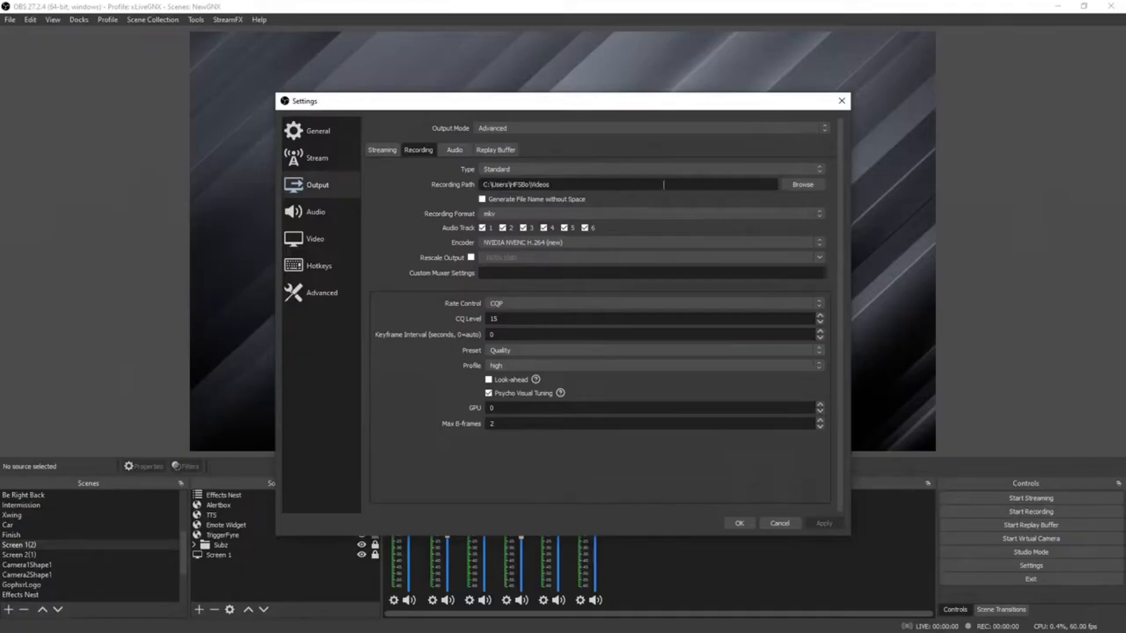
pyautogui.click(792, 186)
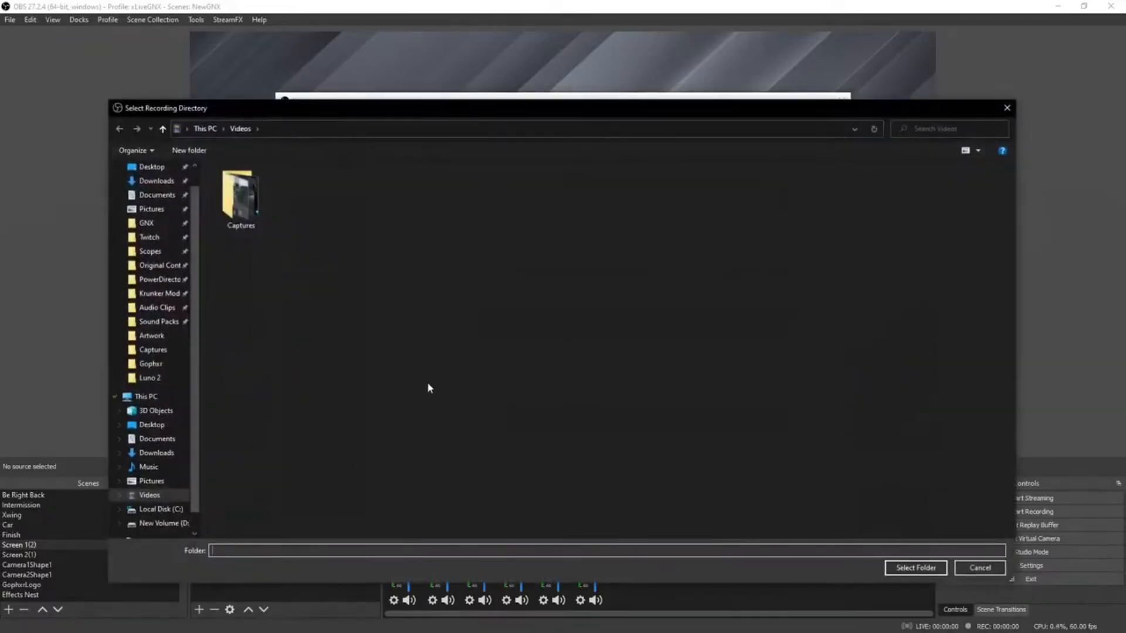
pyautogui.scroll(1, 160, 376)
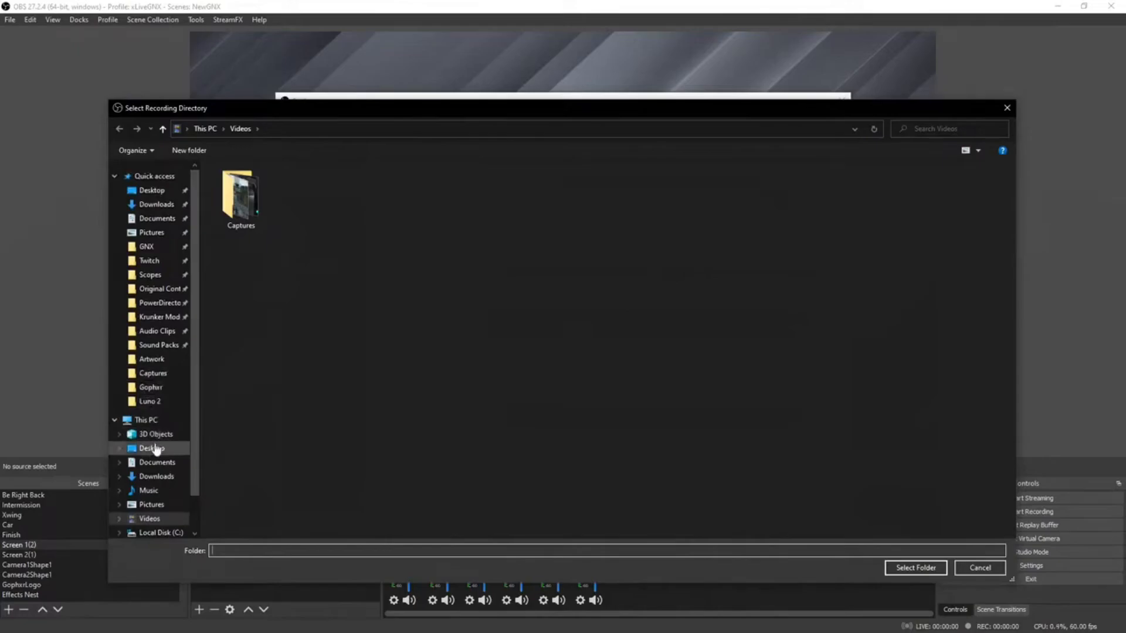
pyautogui.click(155, 522)
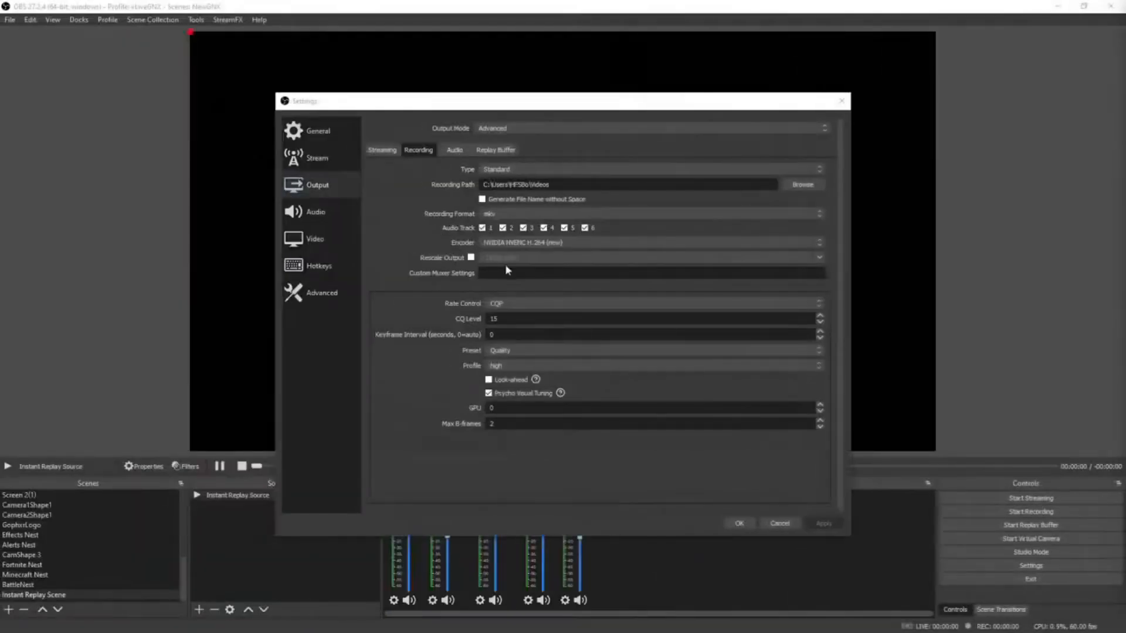
pyautogui.click(316, 135)
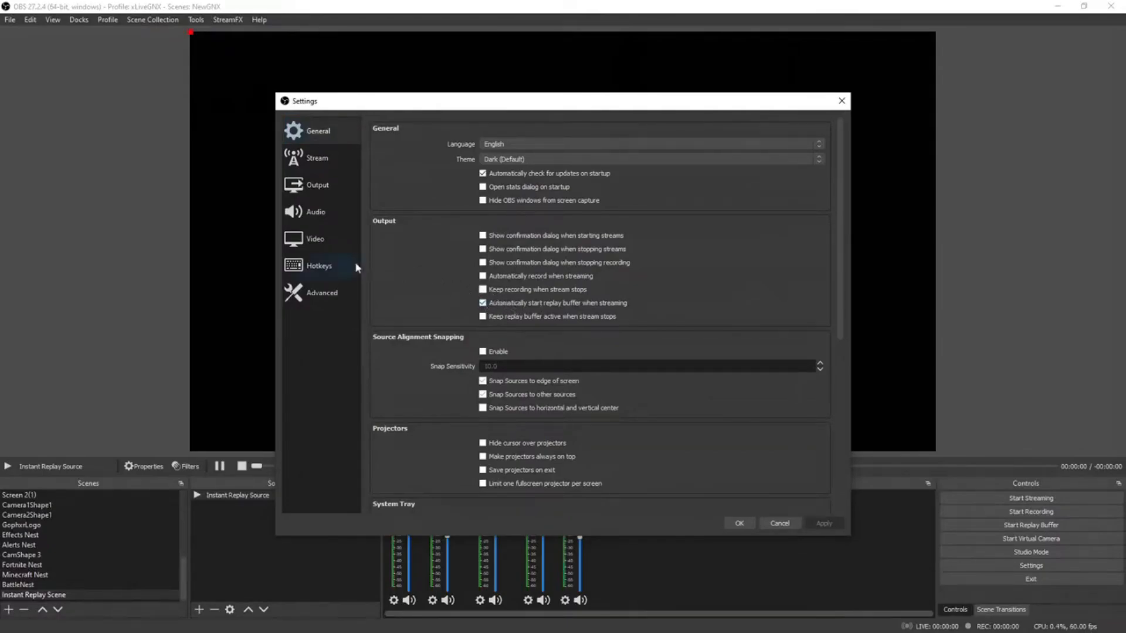
# Step: Assign Ctrl+Shift+R as the Instant Replay hotkey and apply the settings
pyautogui.click(326, 266)
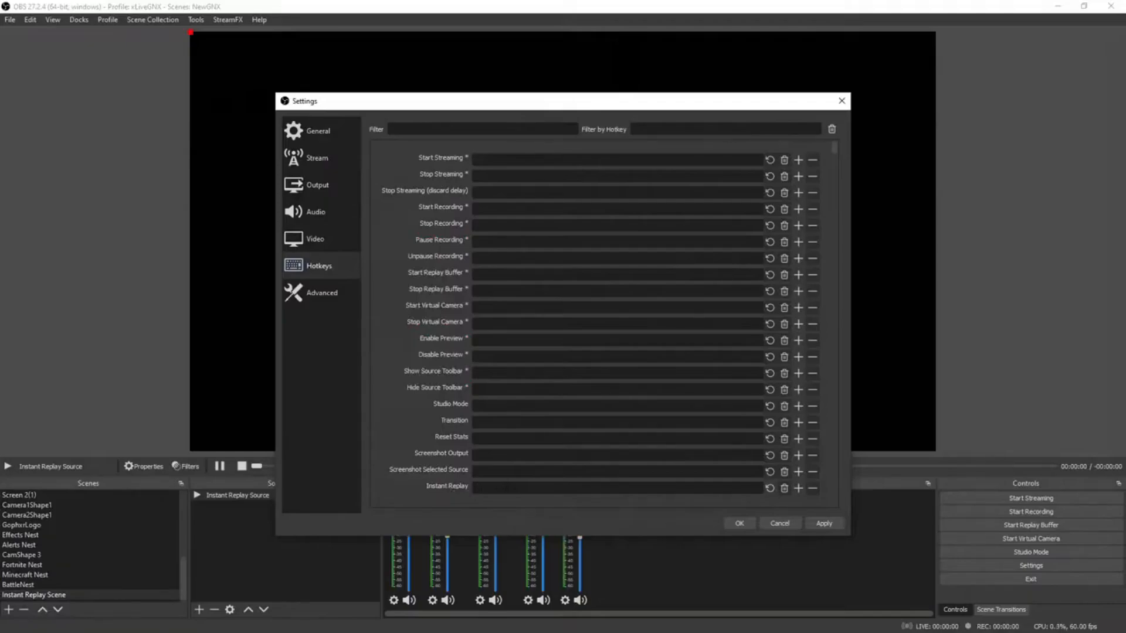
pyautogui.press('ctrl')
pyautogui.hotkey('ctrl', 'shift')
pyautogui.hotkey('ctrl', 'shift', 'r')
pyautogui.click(820, 522)
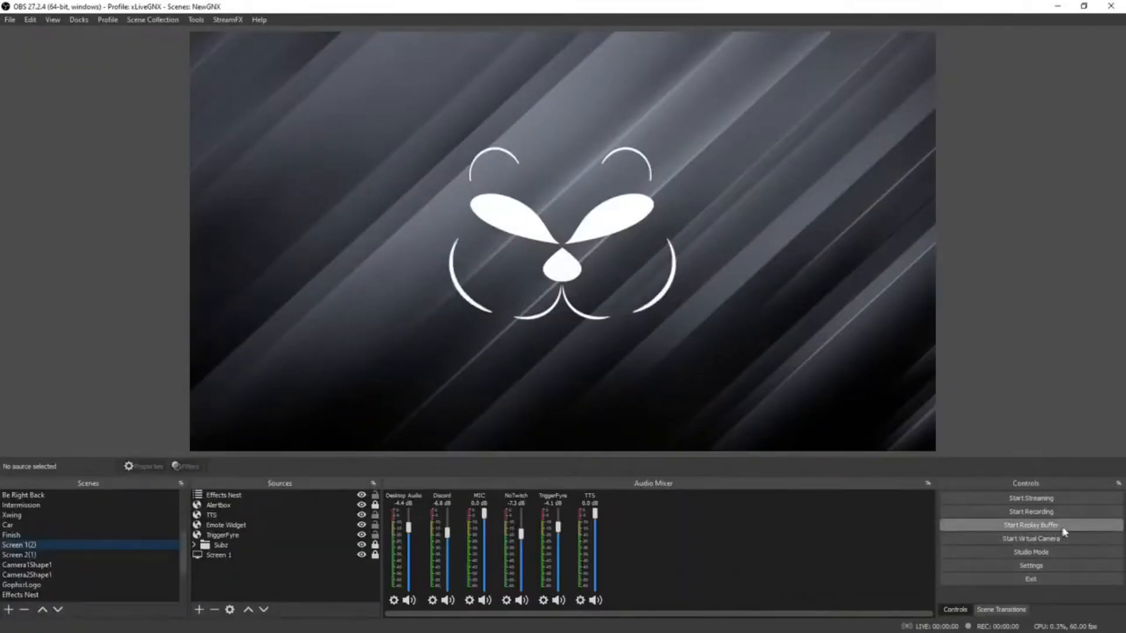
# Step: Start the replay buffer while the Screen 1(2) scene is active and save a replay
pyautogui.click(1026, 530)
pyautogui.click(1024, 530)
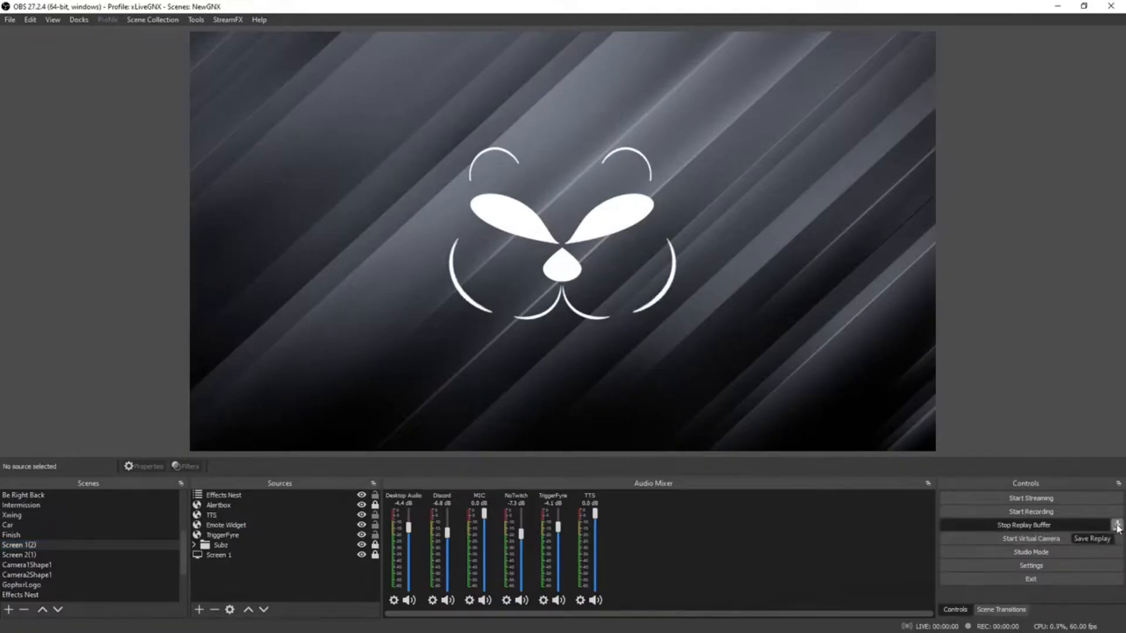
pyautogui.click(1117, 528)
pyautogui.click(1117, 528)
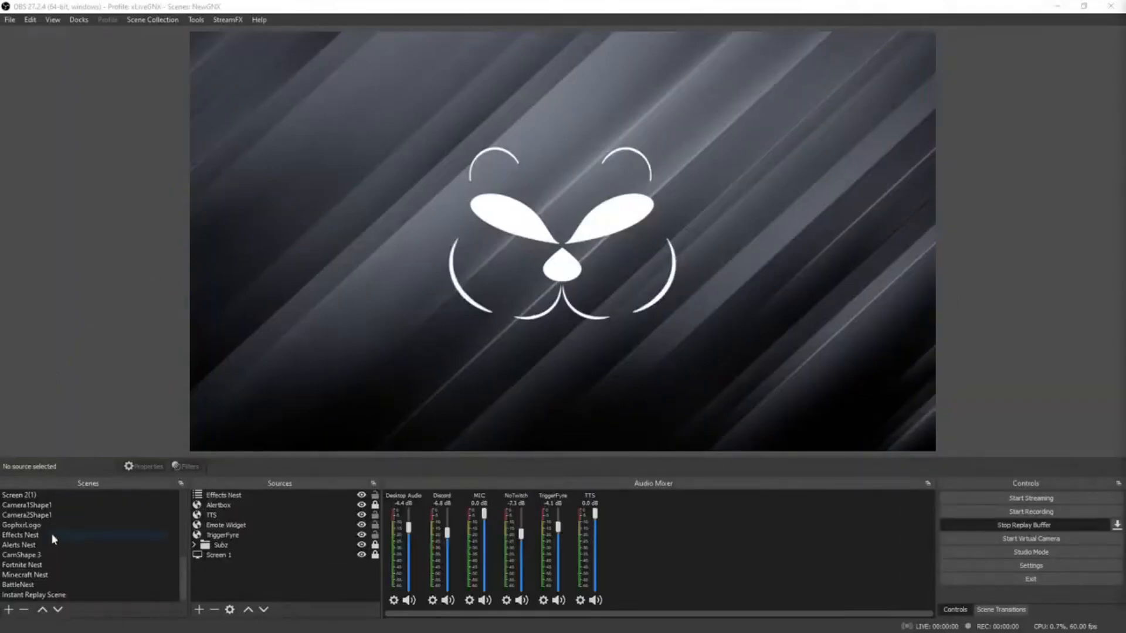
pyautogui.click(37, 596)
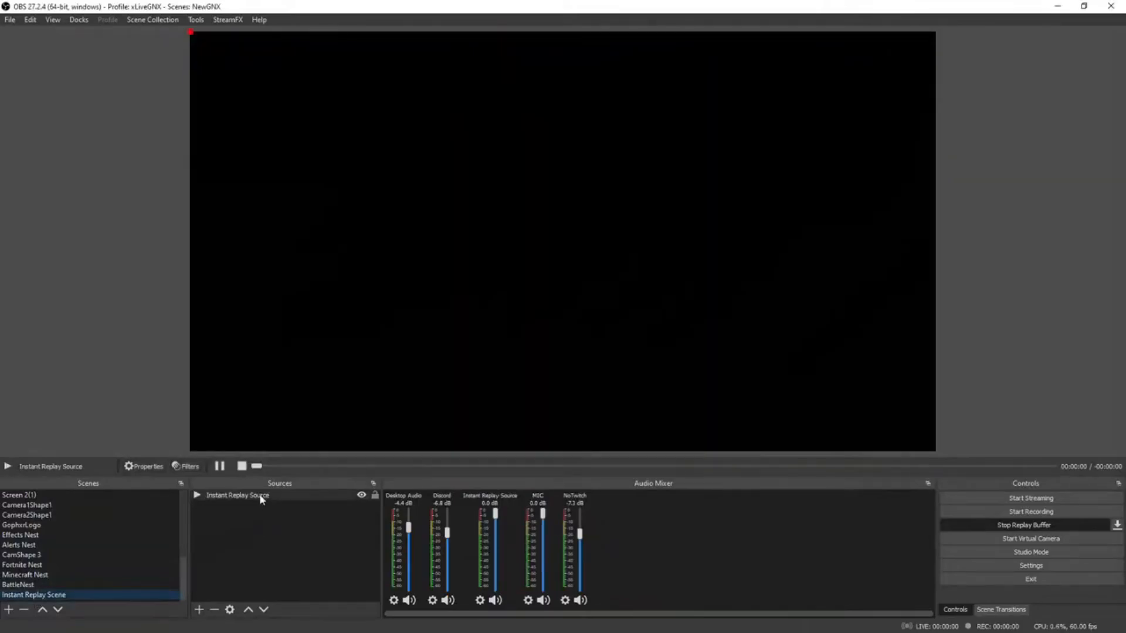
pyautogui.doubleClick(261, 497)
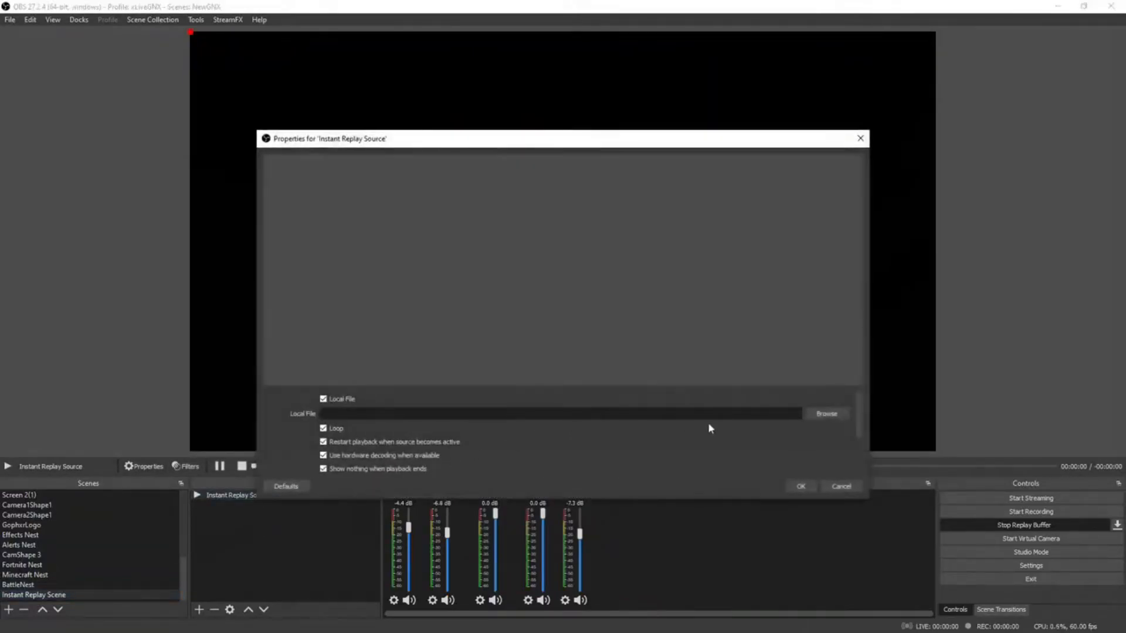
pyautogui.click(823, 415)
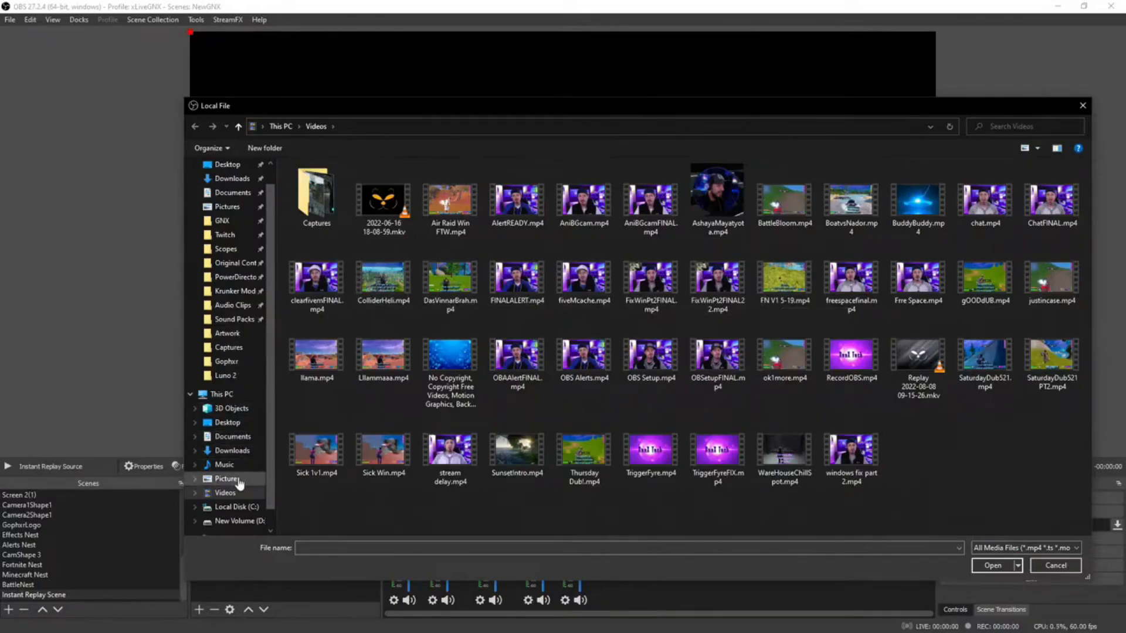
pyautogui.click(234, 495)
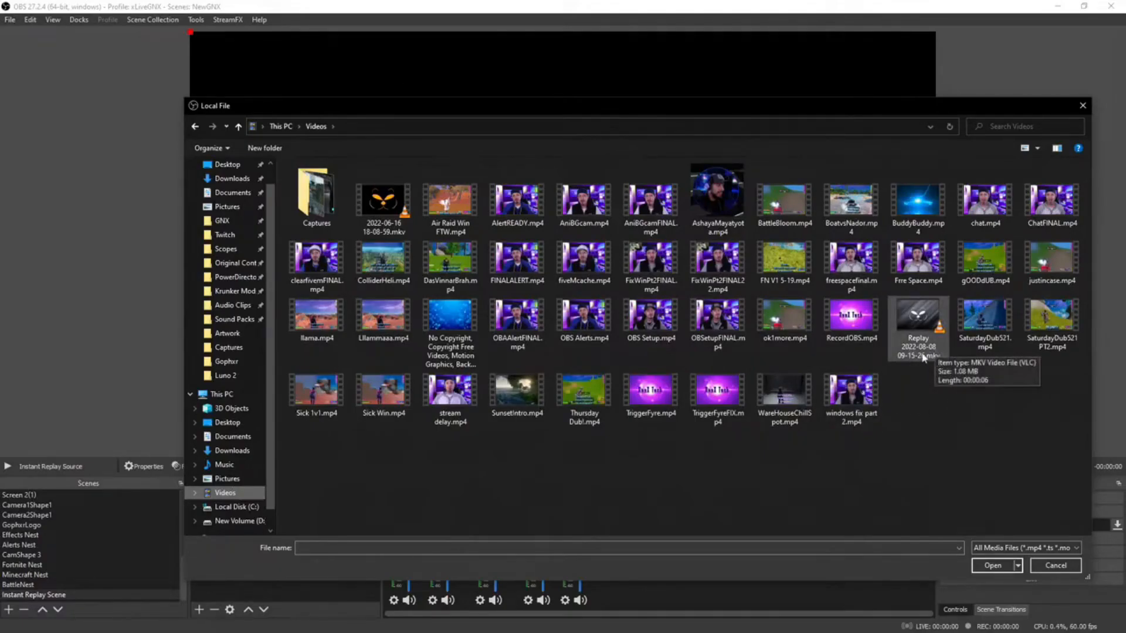
pyautogui.click(922, 358)
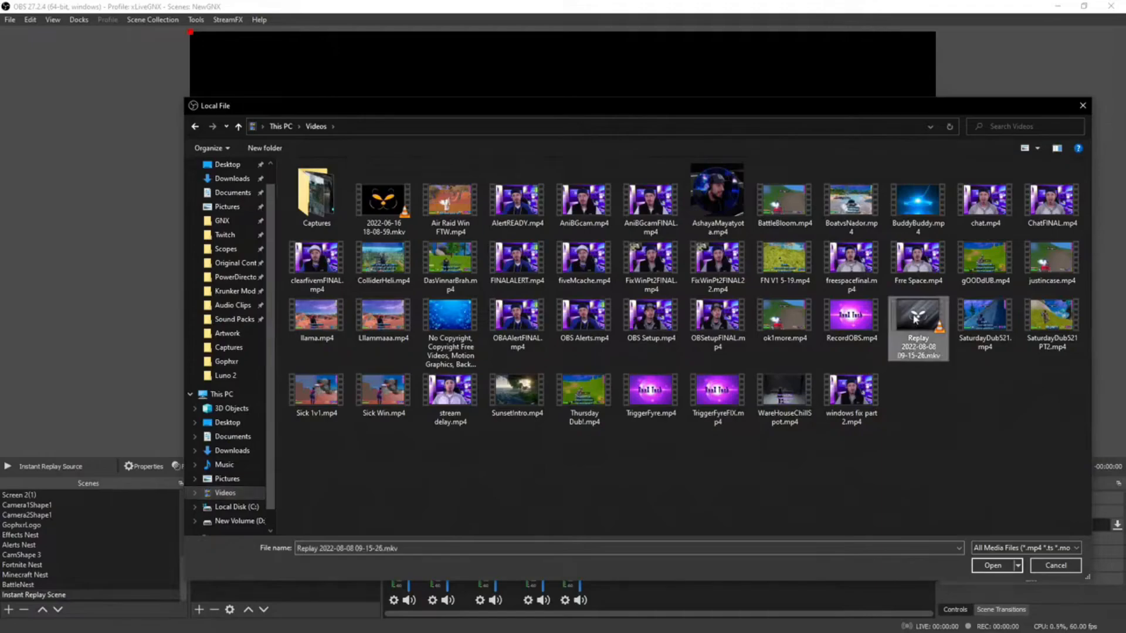
pyautogui.click(992, 566)
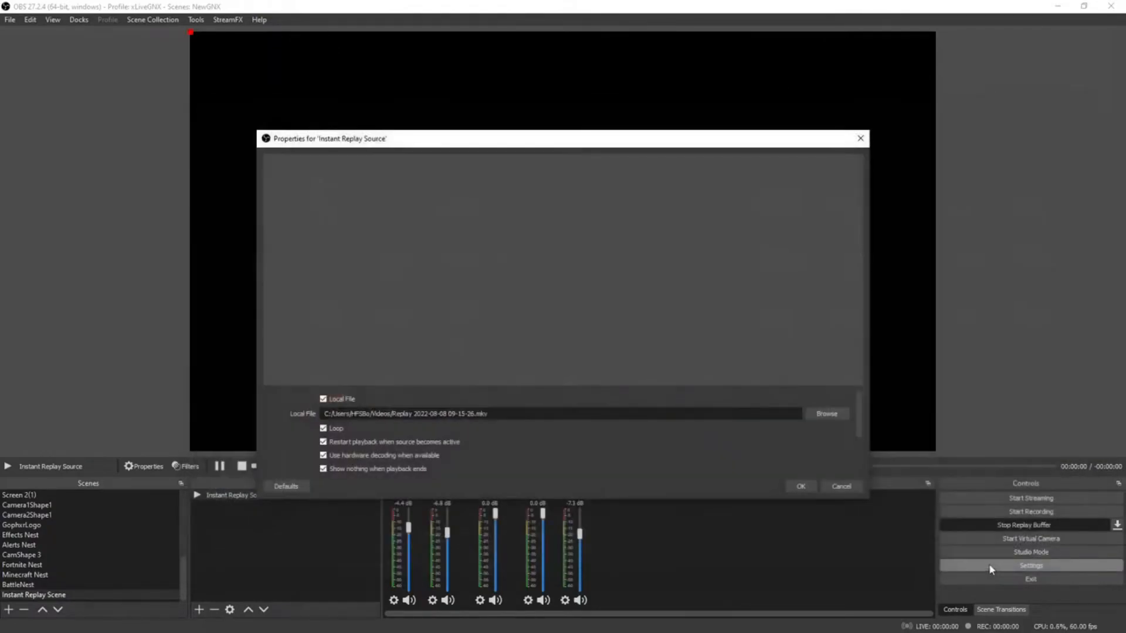
pyautogui.click(798, 488)
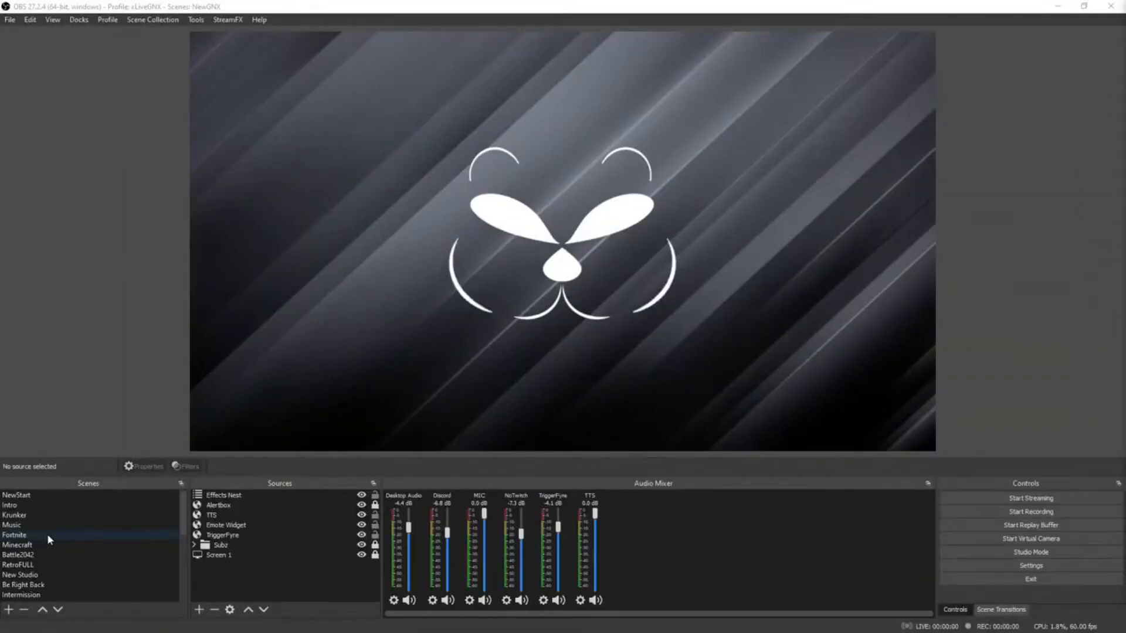
# Step: Duplicate the Krunker scene and name the copy Krunker 2 (instant replay)
pyautogui.click(43, 515)
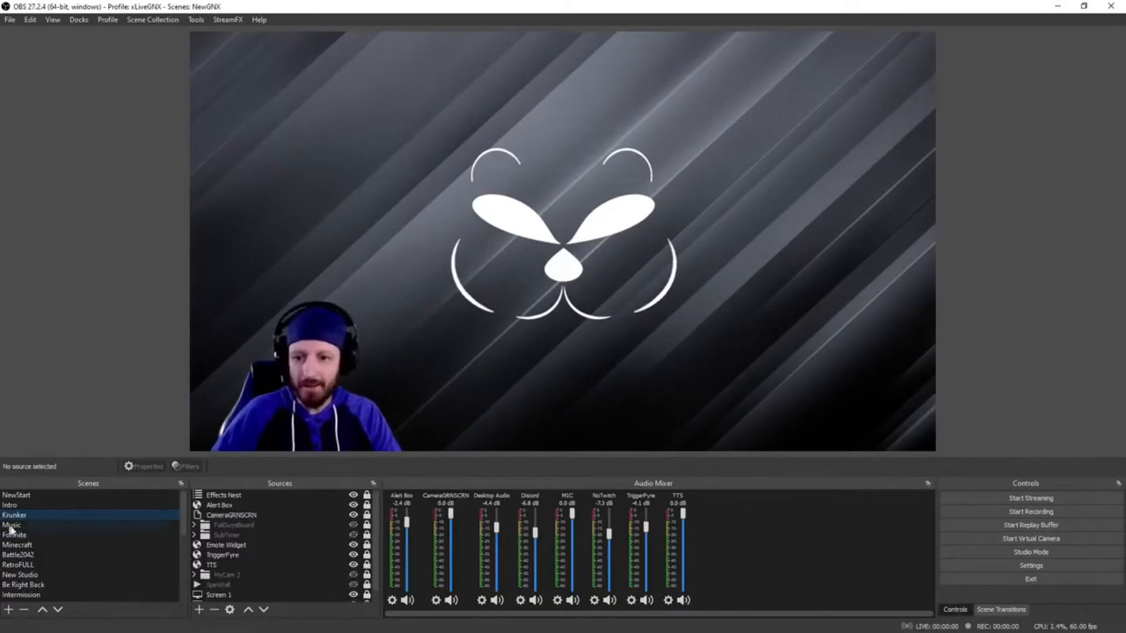
pyautogui.rightClick(32, 515)
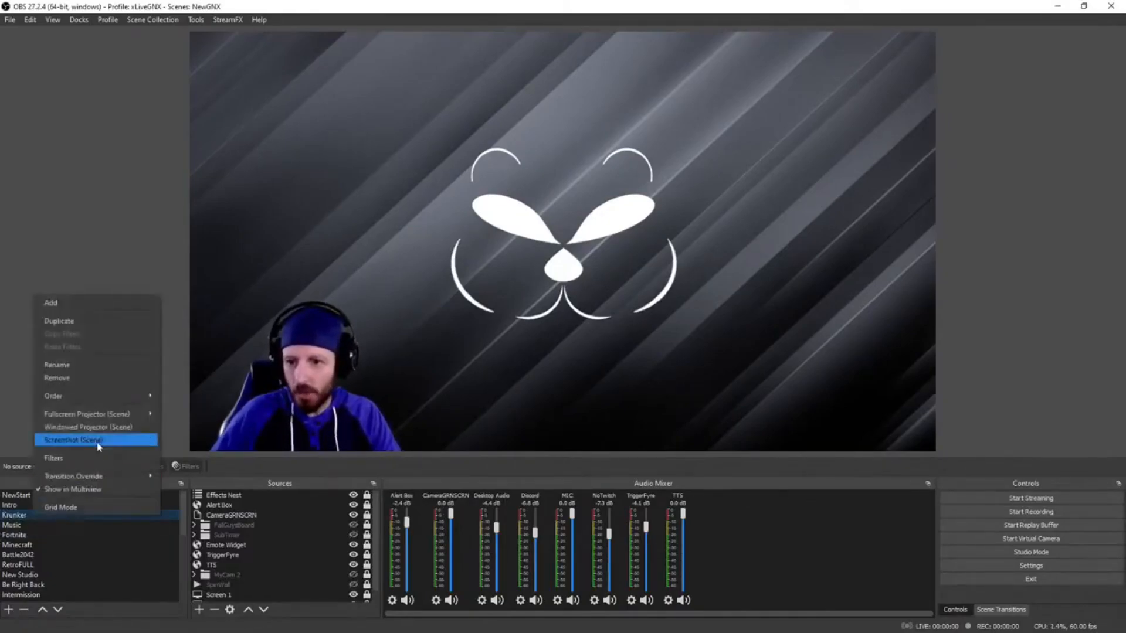
pyautogui.click(62, 322)
pyautogui.write('(no')
pyautogui.write('stant replay)')
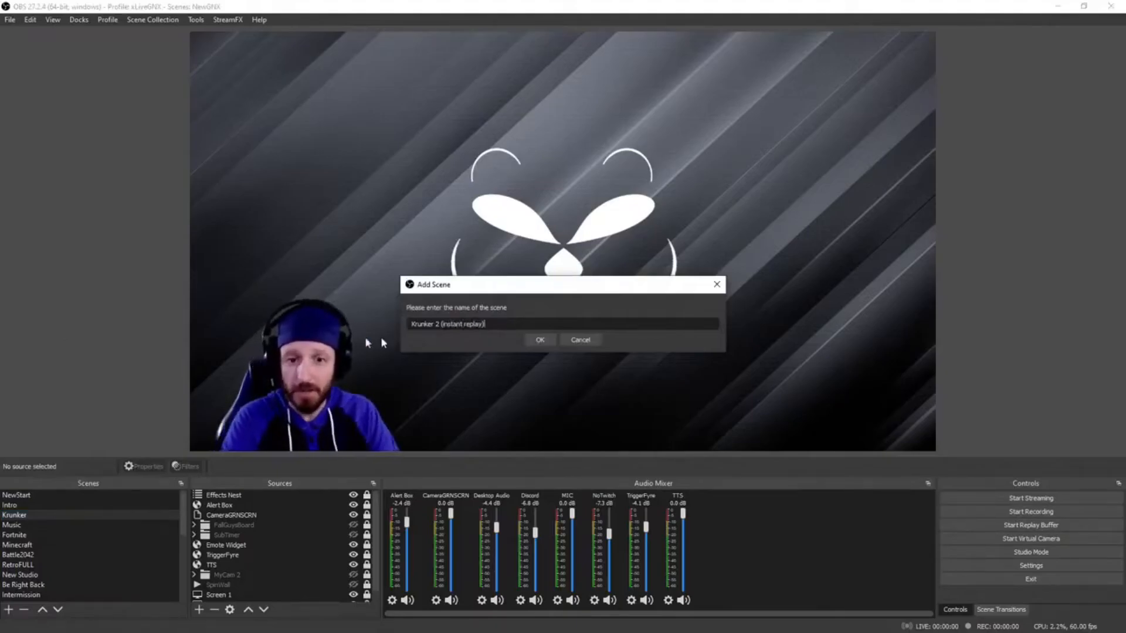
pyautogui.click(537, 340)
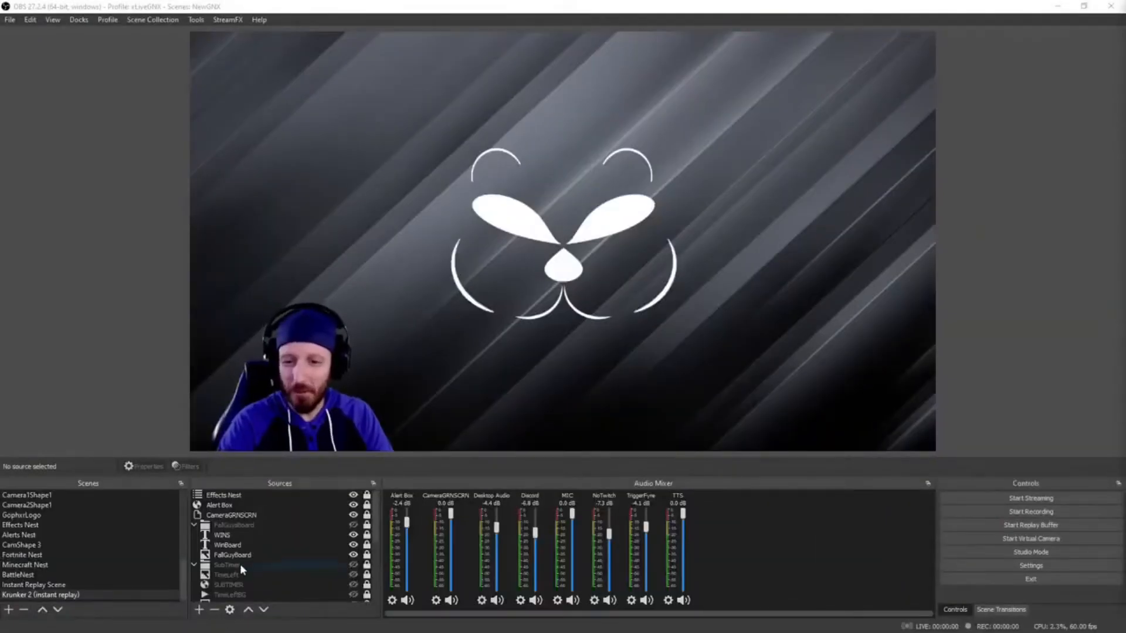
# Step: Add the existing Instant Replay Scene as a source in Krunker 2 (instant replay), scaled down and placed up and to the right of the webcam
pyautogui.click(199, 609)
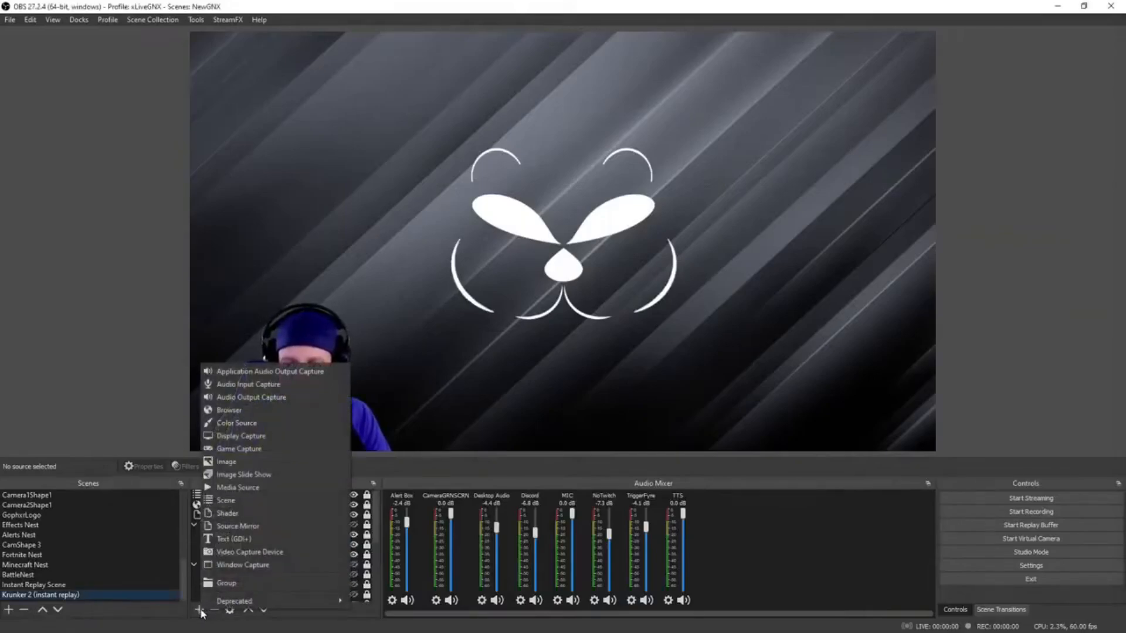
pyautogui.click(234, 500)
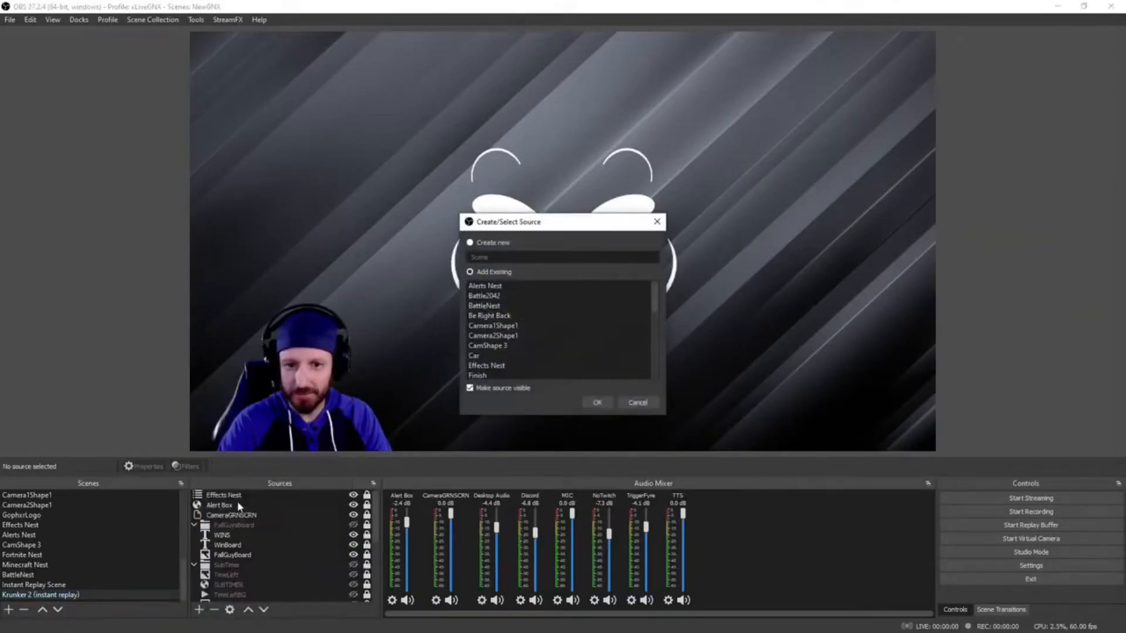
pyautogui.scroll(-6, 599, 337)
pyautogui.scroll(3, 599, 335)
pyautogui.click(598, 337)
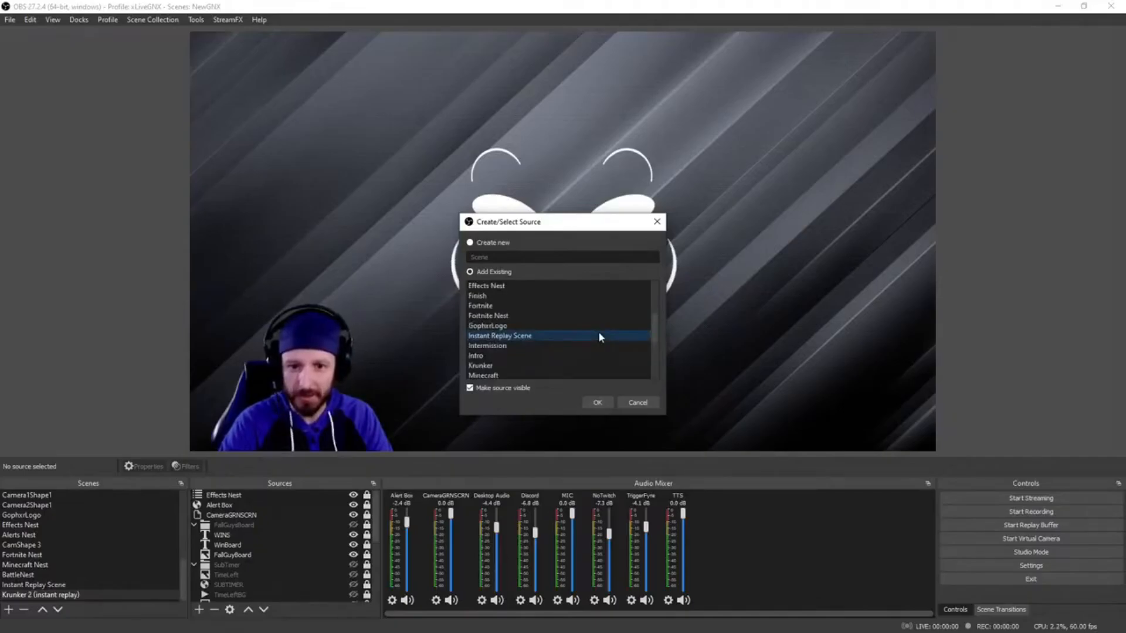
pyautogui.click(597, 404)
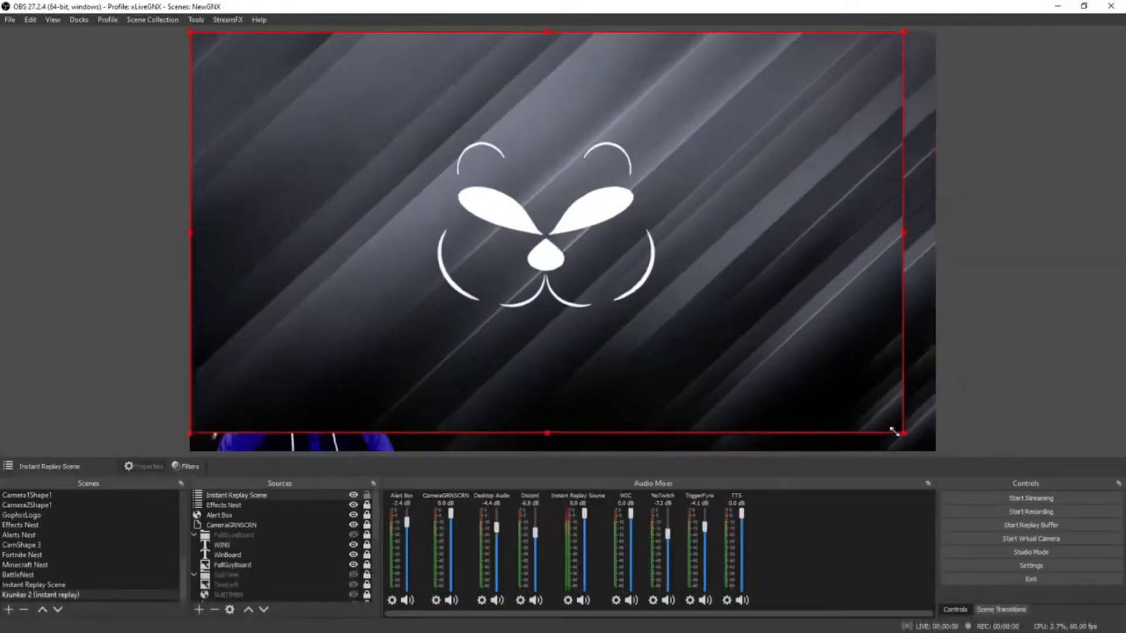
pyautogui.moveTo(892, 429); pyautogui.dragTo(583, 293)
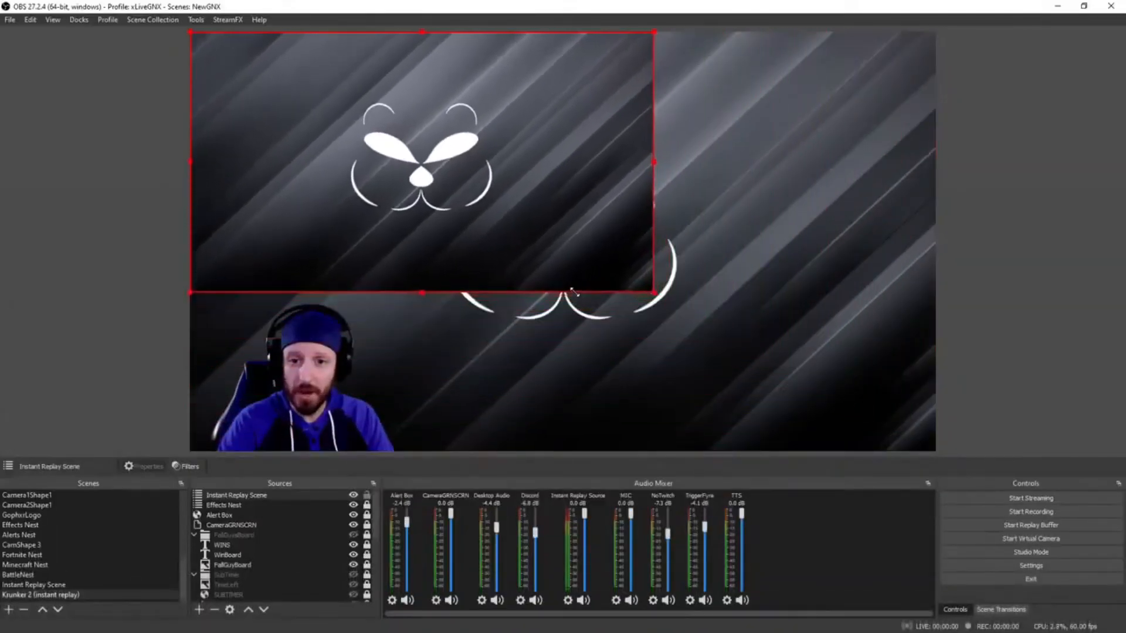
pyautogui.moveTo(366, 198); pyautogui.dragTo(577, 249)
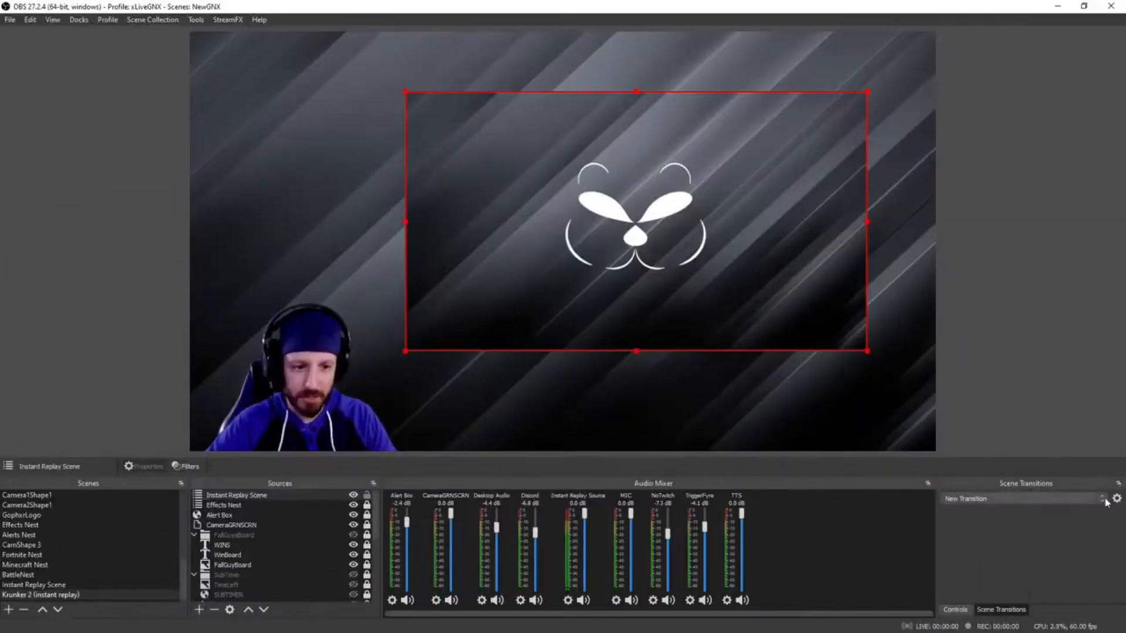
# Step: Choose Move as the scene transition and look over the available transition types
pyautogui.click(1105, 502)
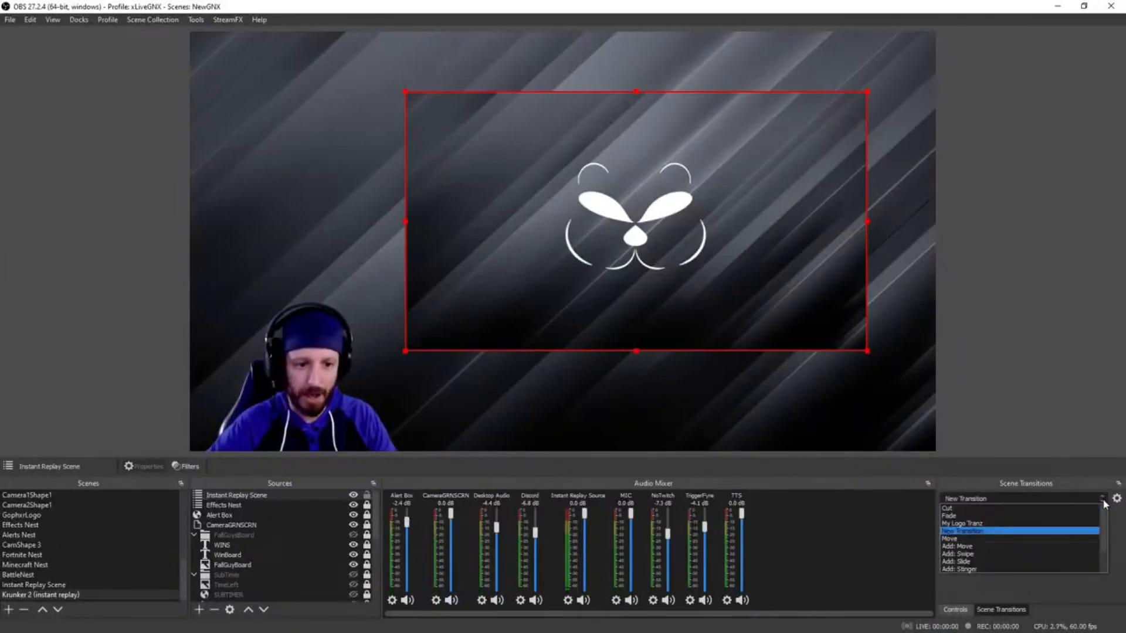
pyautogui.click(978, 539)
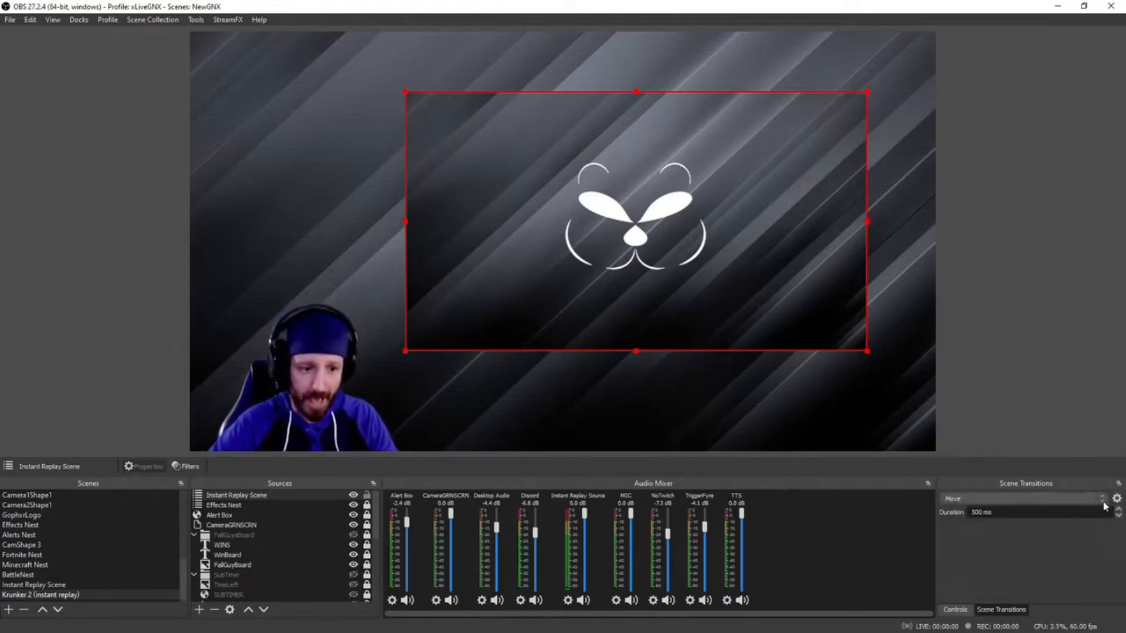
pyautogui.click(1049, 499)
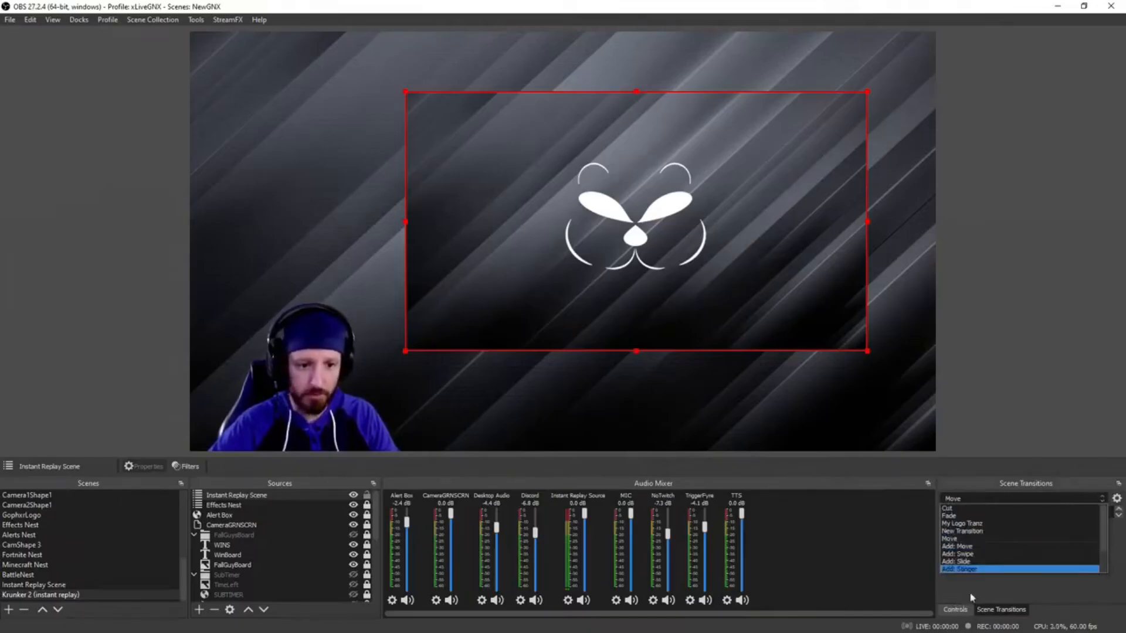
pyautogui.click(1056, 462)
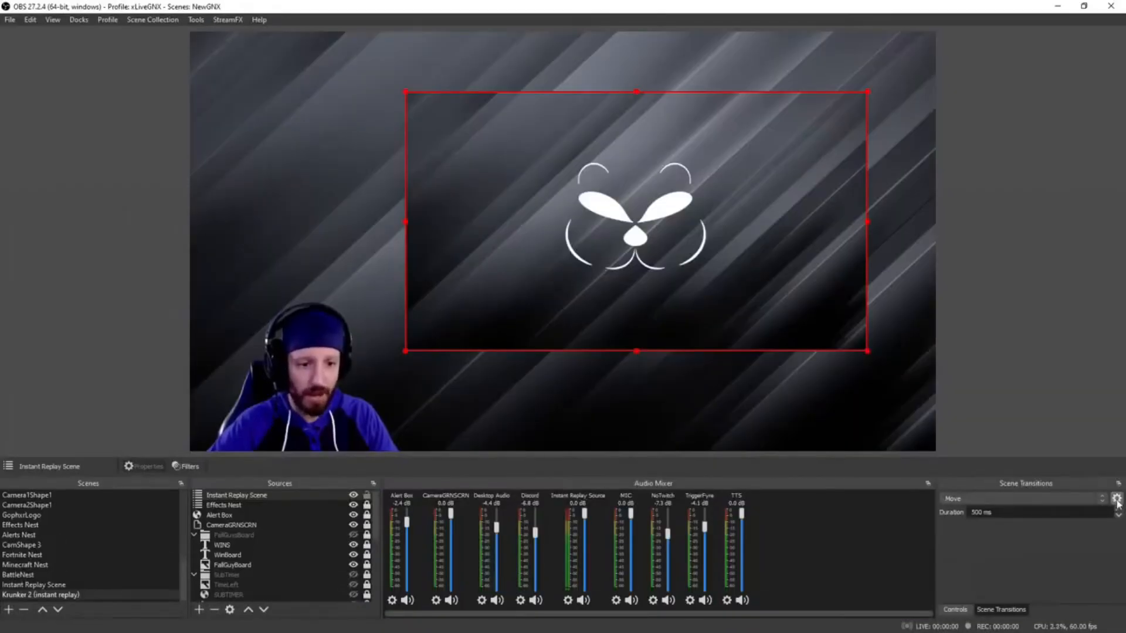
# Step: Set the easing function for appearing items to Circular in the Move transition's properties
pyautogui.click(1117, 500)
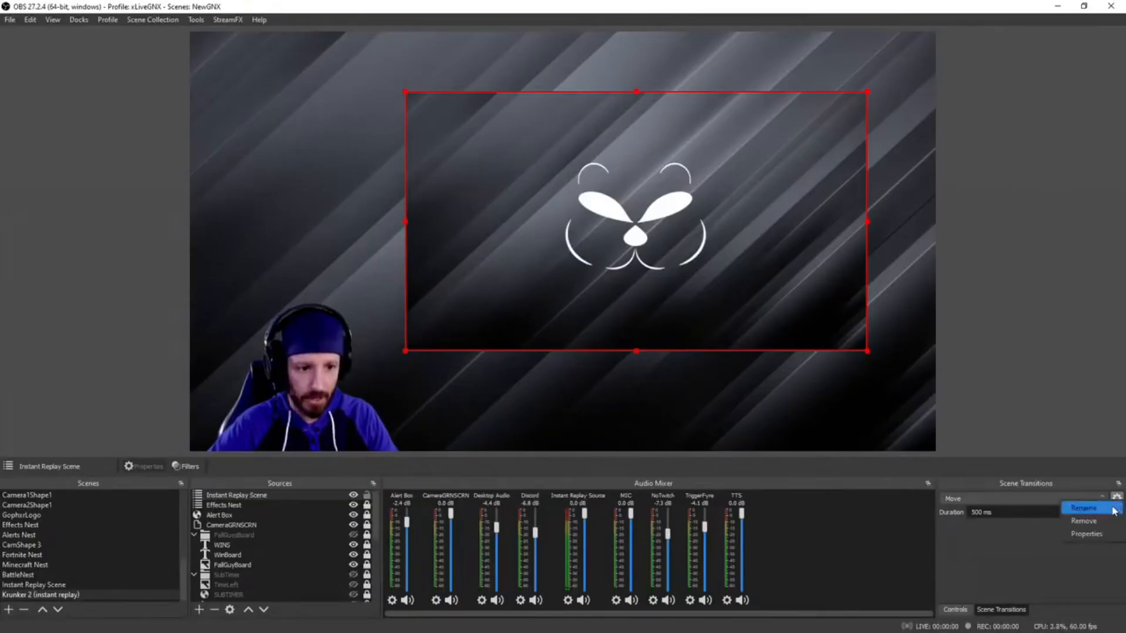
pyautogui.click(1085, 533)
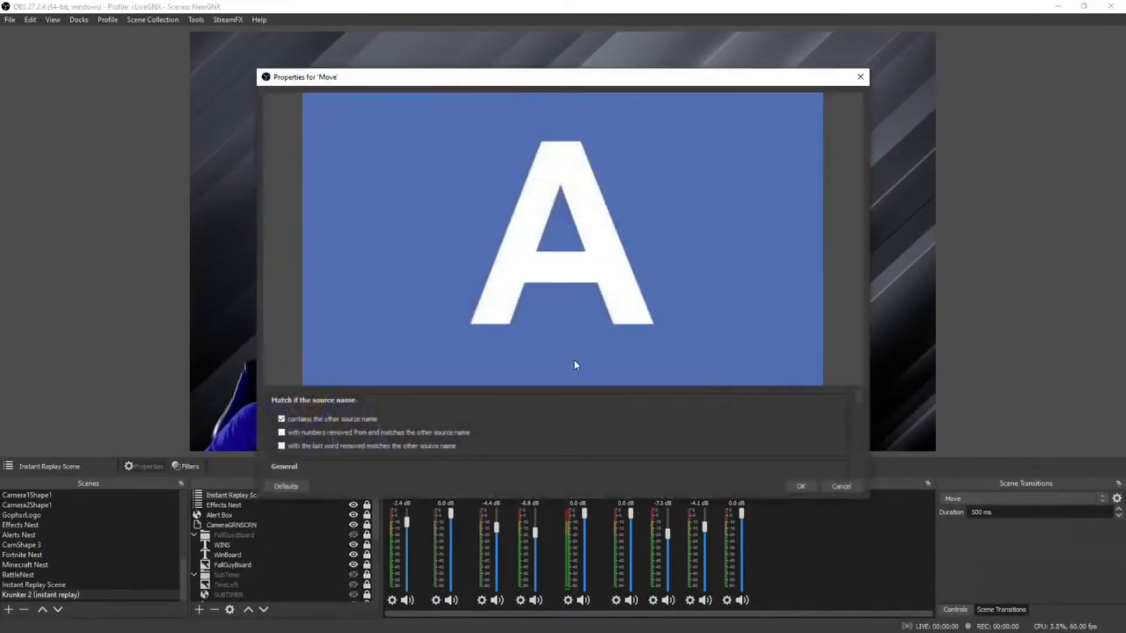
pyautogui.scroll(-5, 568, 399)
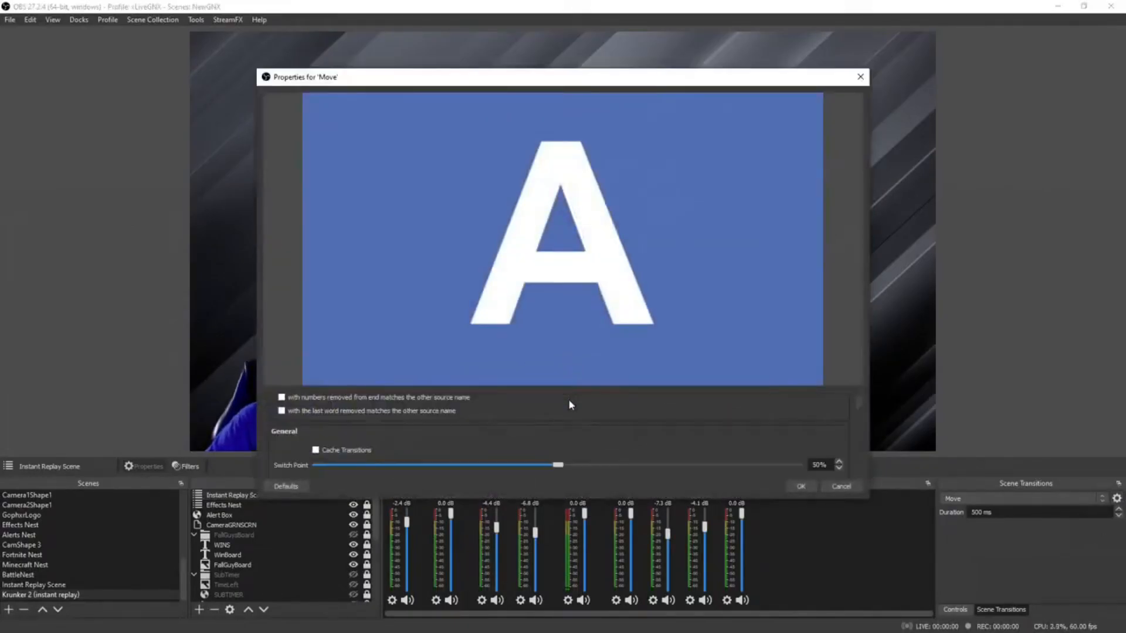
pyautogui.scroll(-4, 568, 399)
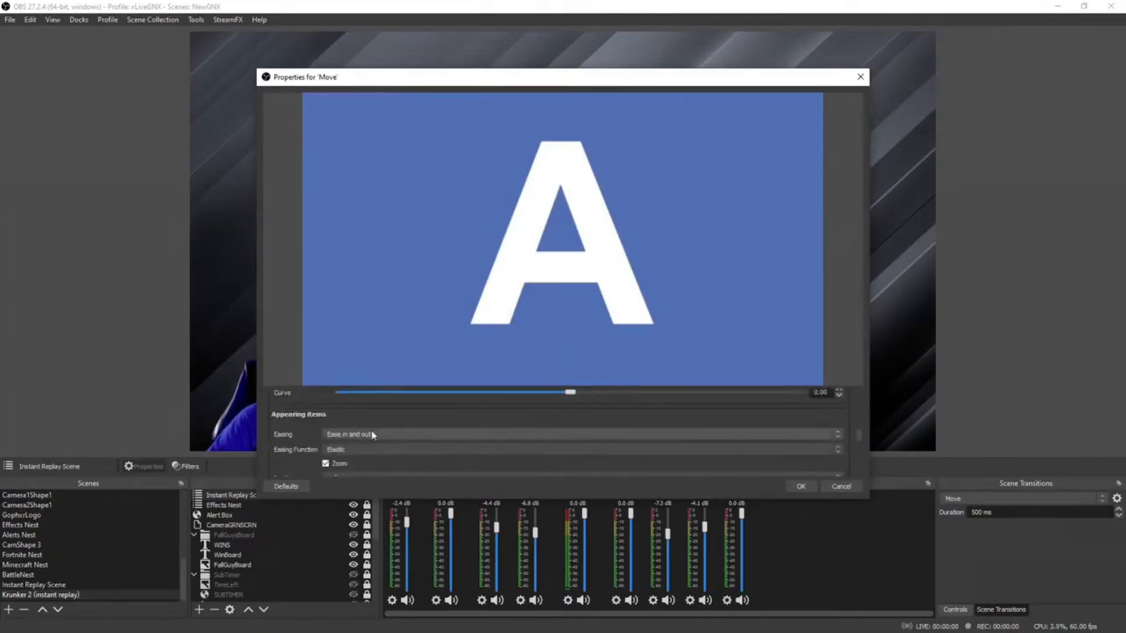
pyautogui.click(346, 449)
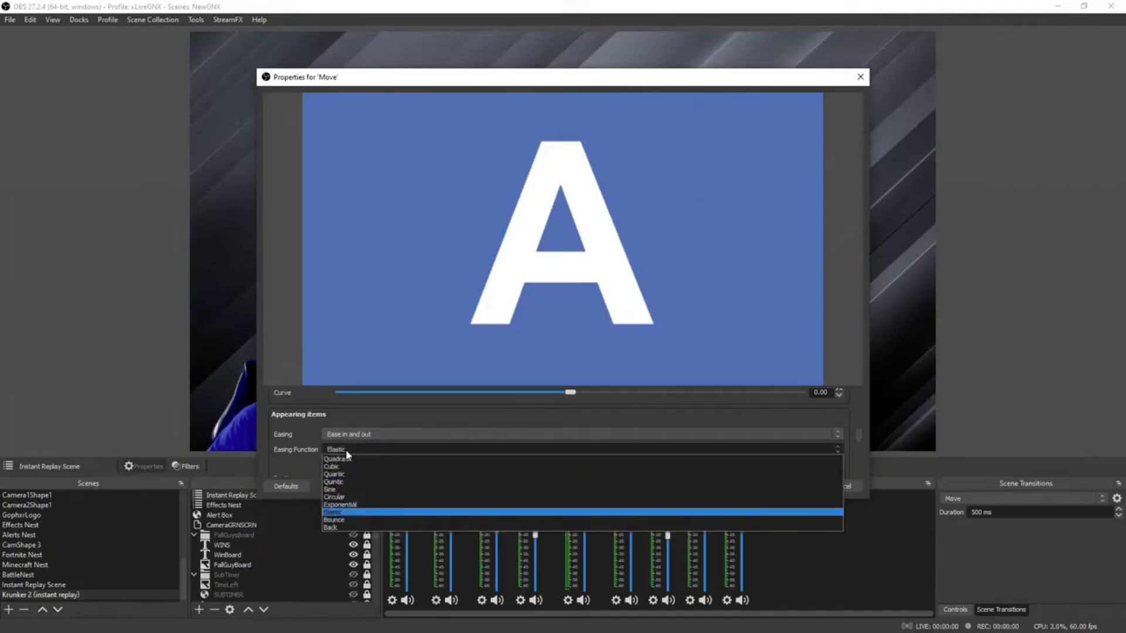
pyautogui.click(334, 497)
# Step: Set both the position and the transition of the Move transition's appearing items to None
pyautogui.scroll(-1, 360, 458)
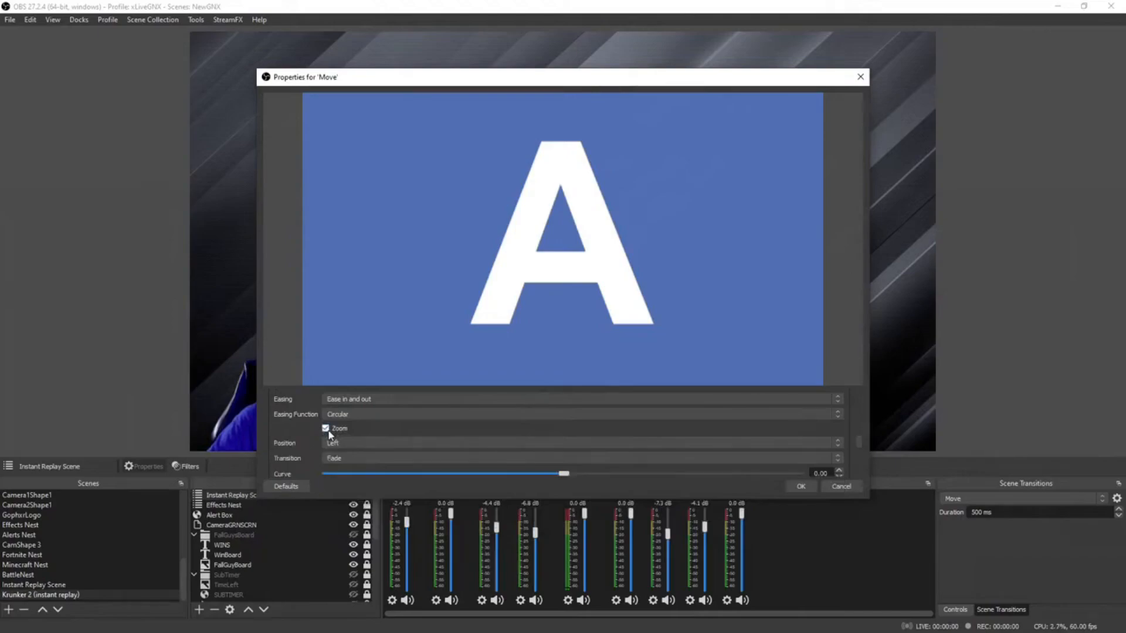
pyautogui.click(351, 444)
pyautogui.click(350, 452)
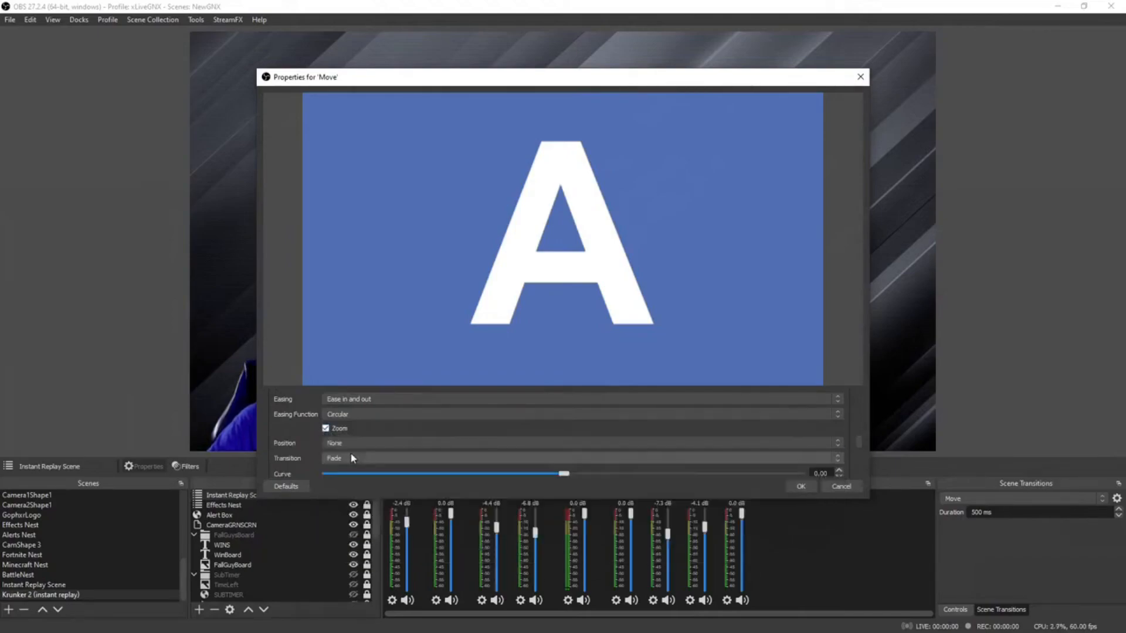
pyautogui.click(354, 459)
pyautogui.click(351, 468)
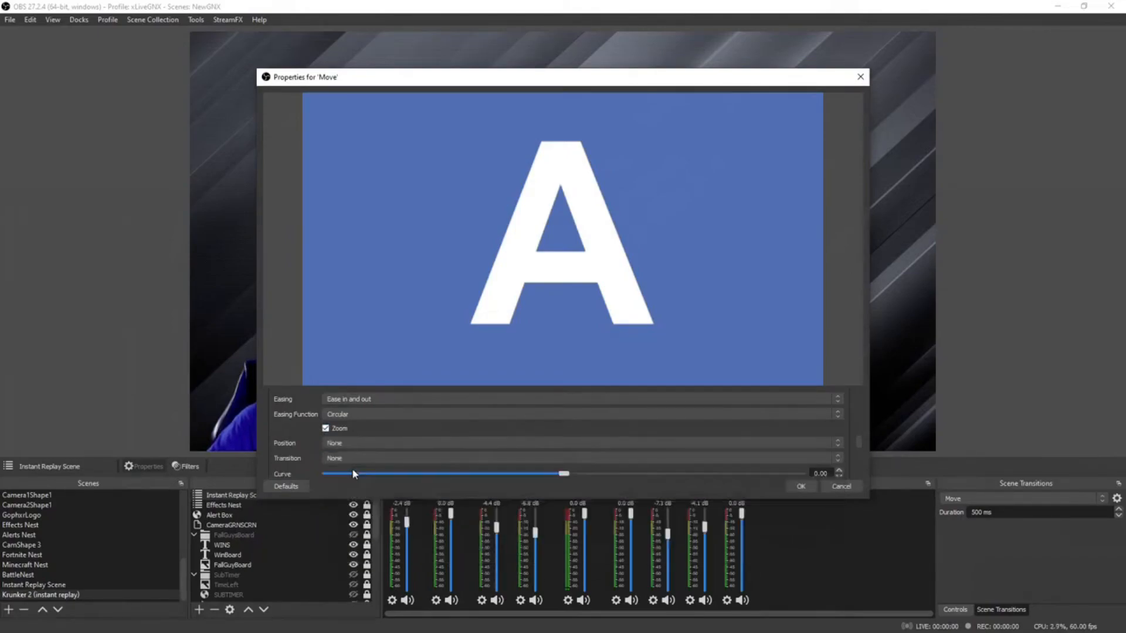
pyautogui.scroll(-1, 602, 484)
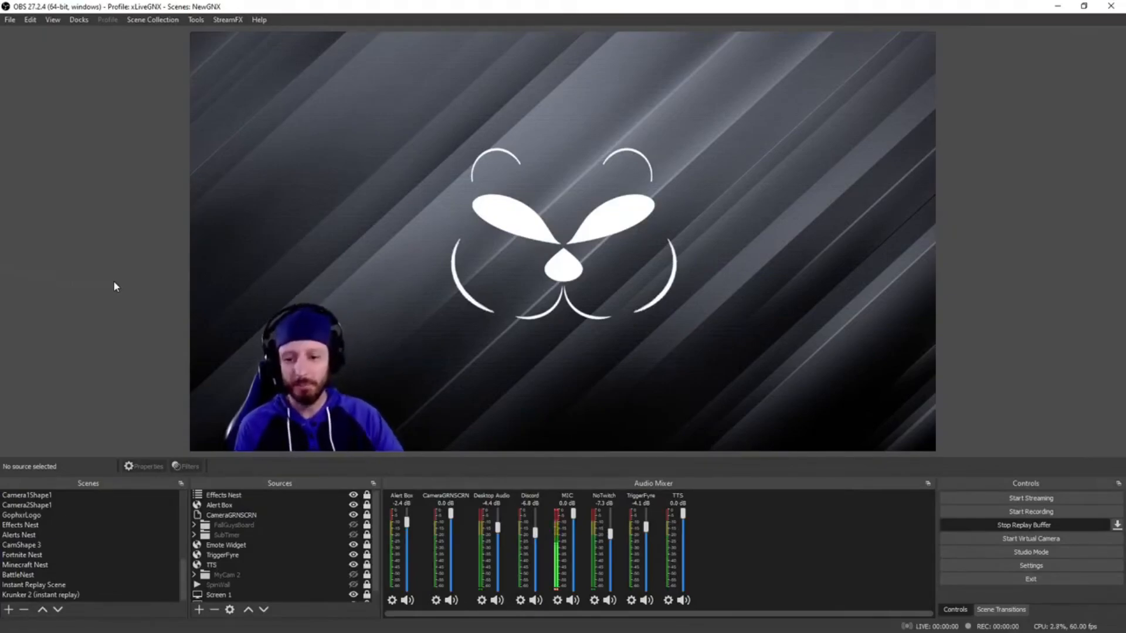
# Step: Save a replay from the Krunker scene and switch to Krunker 2 (instant replay) to play it back
pyautogui.press('F10')
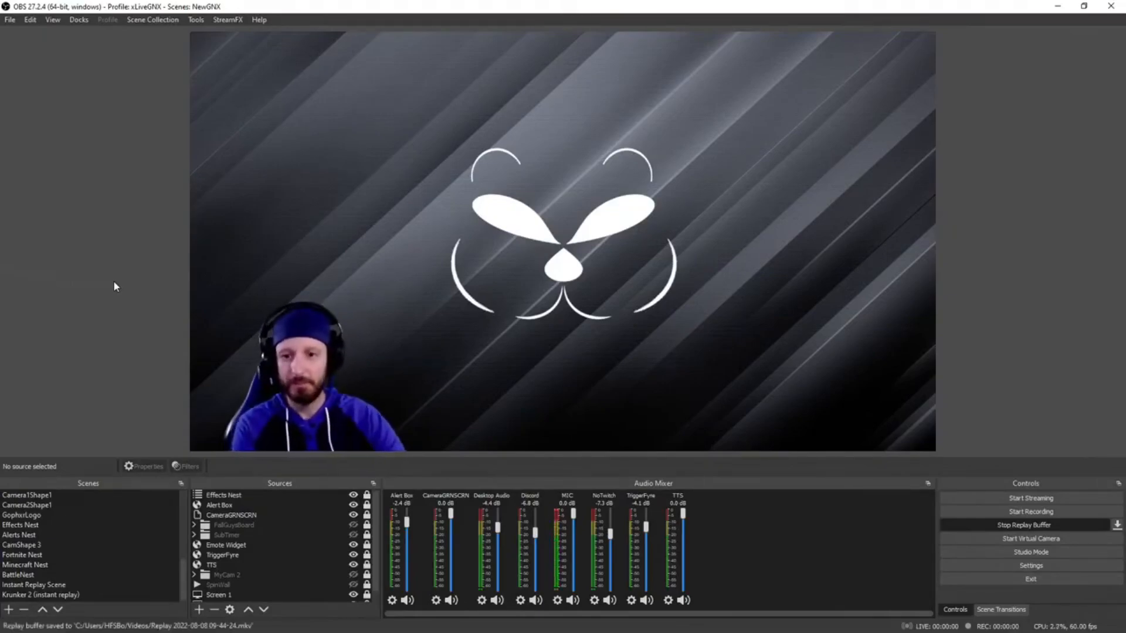
pyautogui.click(80, 596)
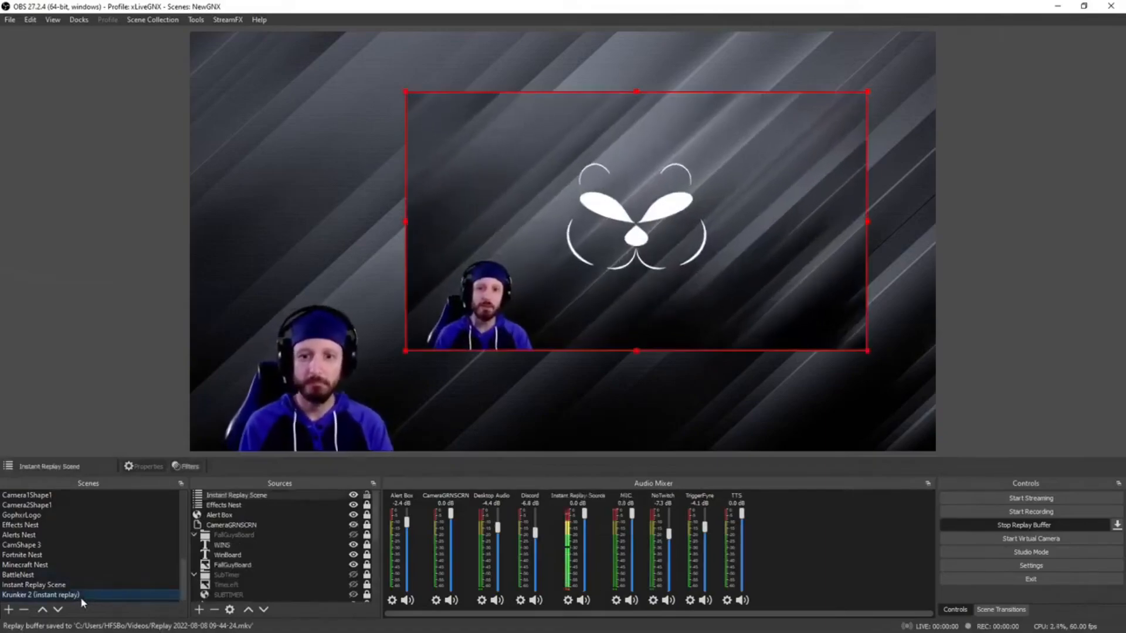